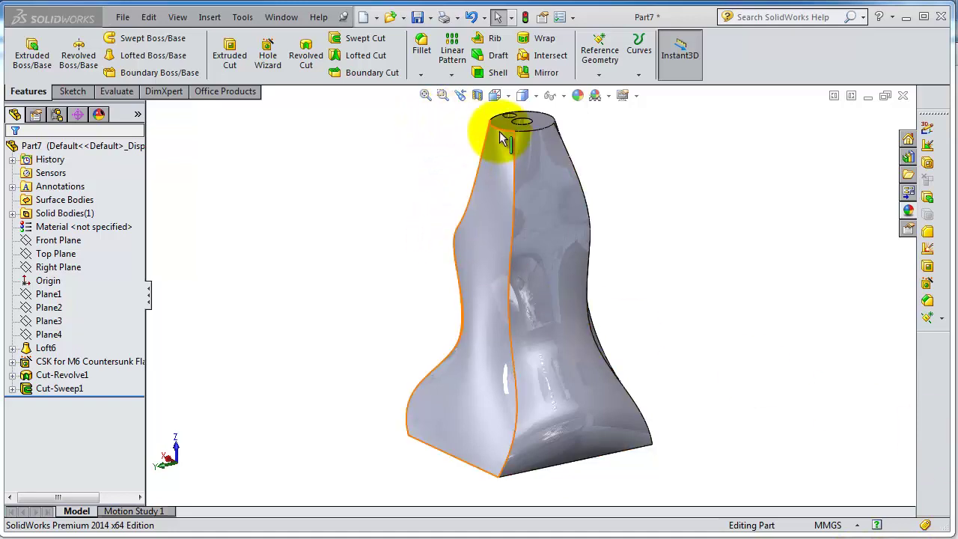
- Section the vase along the Top Plane and turn it toward a front view
left_click(477, 97)
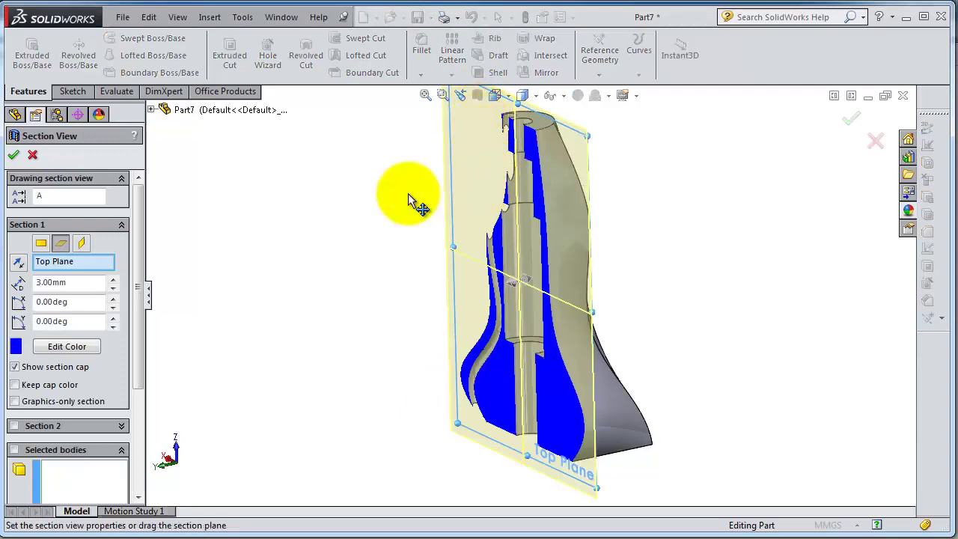
left_click(851, 119)
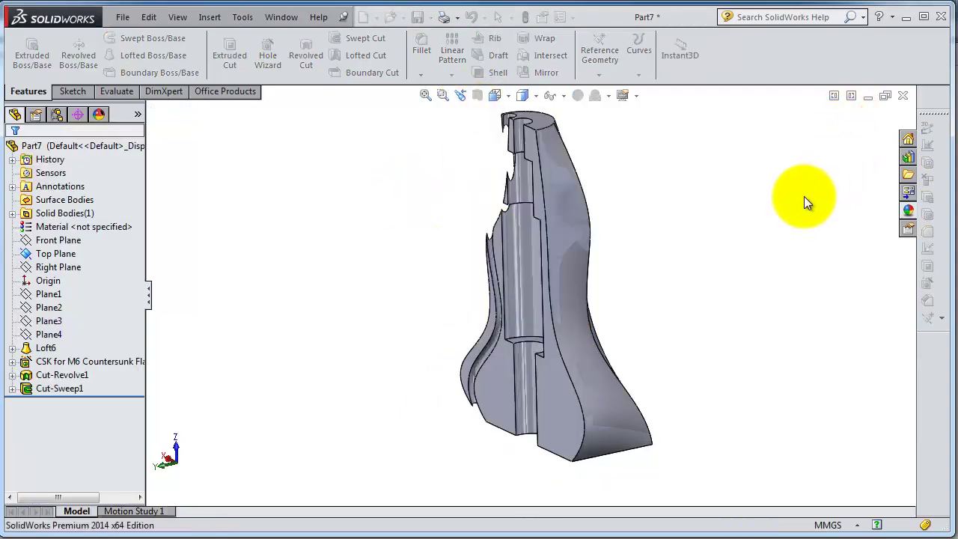
middle_click_drag(701, 222, 742, 205)
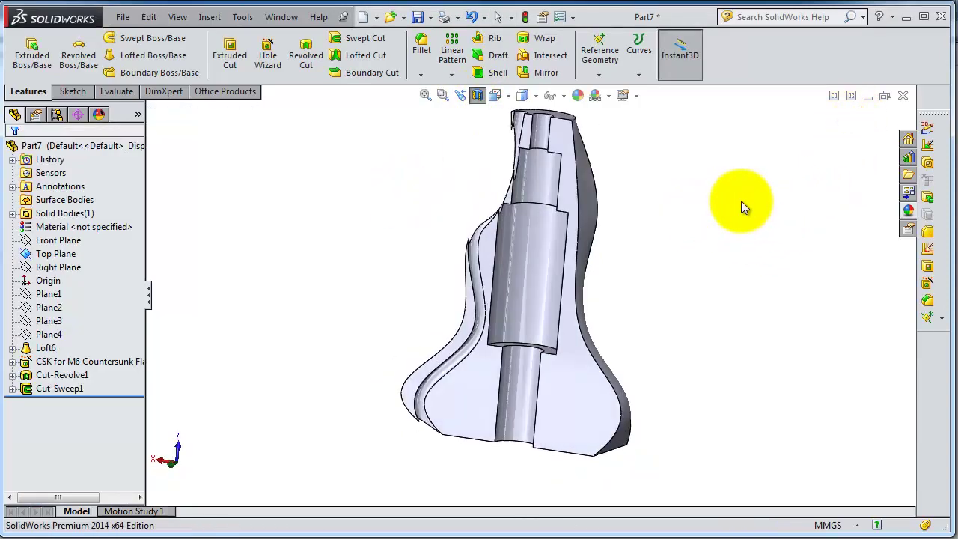
scroll(658, 371, "down", 3)
mouse_move(657, 366)
middle_mouse_down()
mouse_move(680, 385)
mouse_move(691, 364)
mouse_move(671, 370)
middle_mouse_up()
scroll(671, 371, "up", 3)
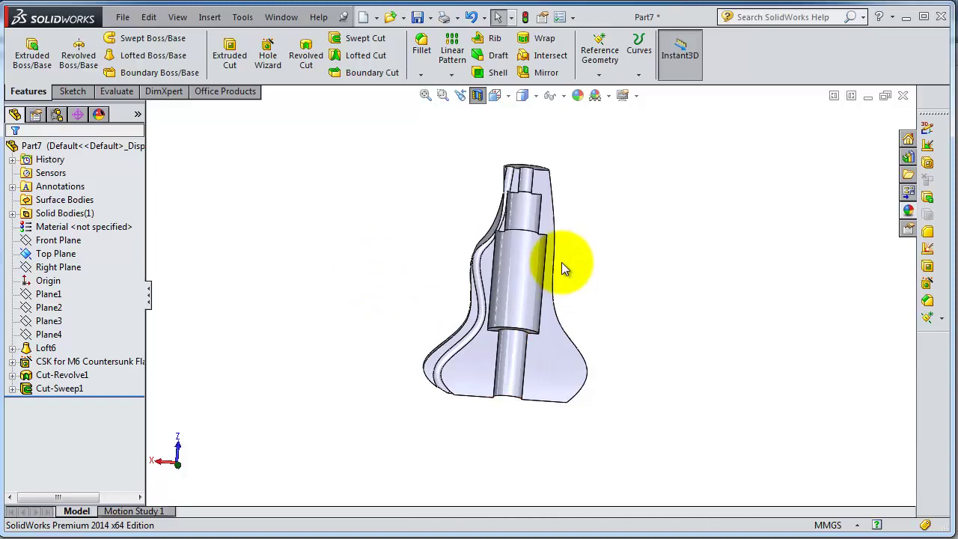
mouse_move(561, 262)
middle_mouse_down()
mouse_move(526, 268)
mouse_move(523, 285)
mouse_move(537, 288)
middle_mouse_up()
scroll(522, 284, "down", 3)
scroll(536, 288, "down", 2)
scroll(530, 187, "up", 3)
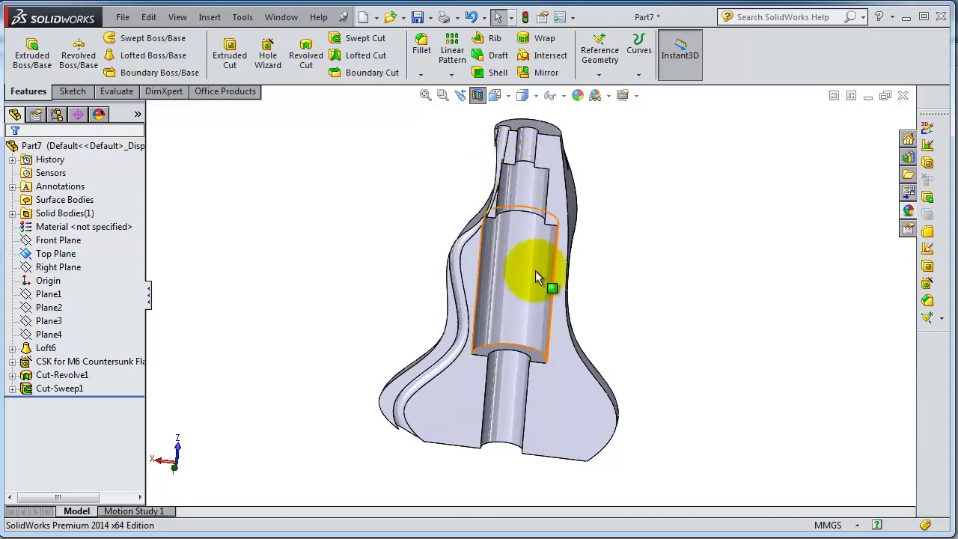
mouse_move(592, 321)
middle_mouse_down()
mouse_move(659, 324)
mouse_move(619, 309)
middle_mouse_up()
scroll(522, 375, "down", 2)
middle_click_drag(301, 372, 310, 396)
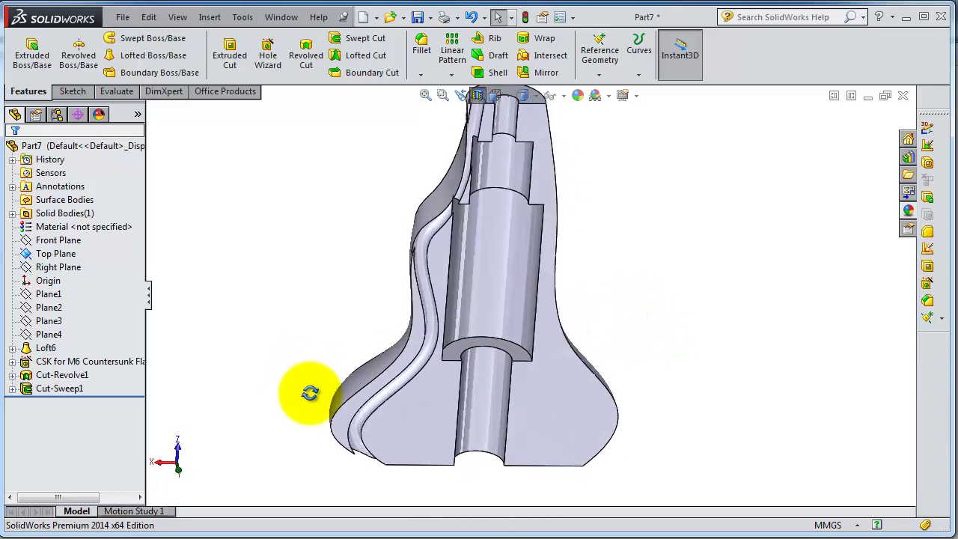
scroll(413, 322, "up", 2)
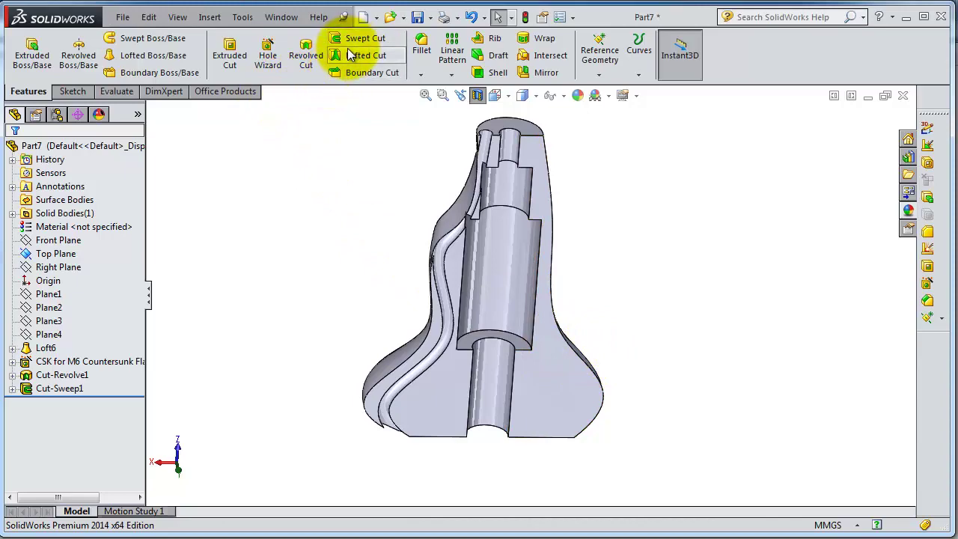
mouse_move(600, 335)
middle_mouse_down()
mouse_move(594, 278)
mouse_move(607, 327)
middle_mouse_up()
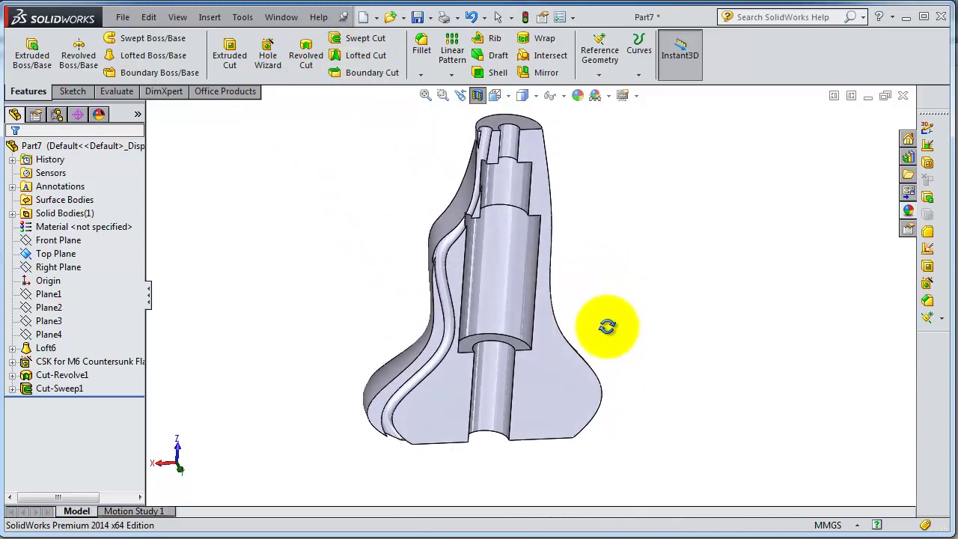
- Show Plane1 through Plane4 on the sectioned vase and orbit to see them edge-on
left_click(29, 296)
left_click(30, 308, "ctrl")
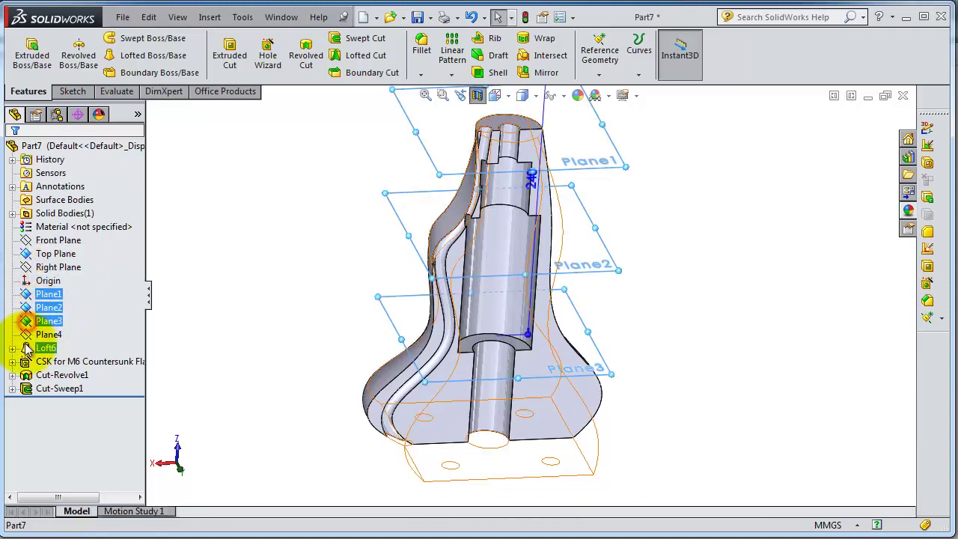
left_click(30, 335, "ctrl")
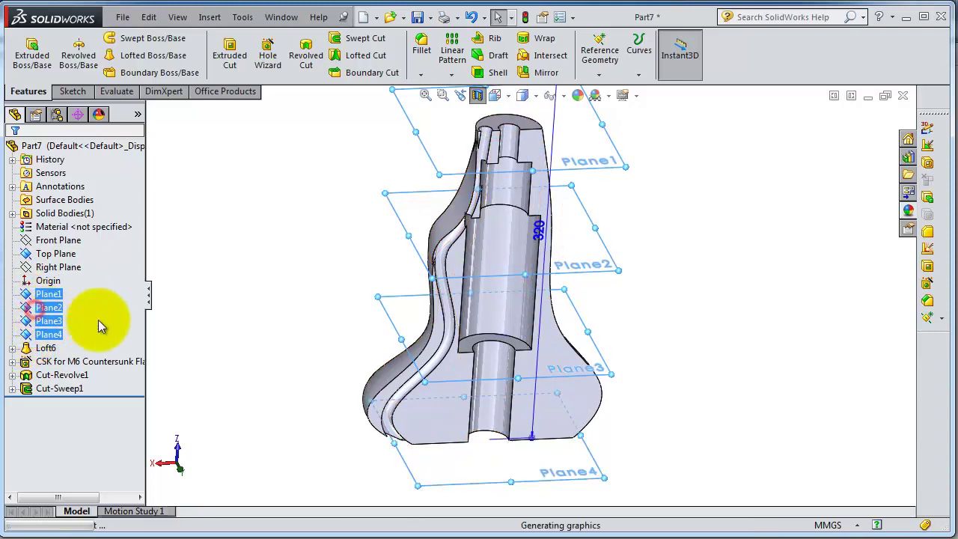
left_click(284, 281)
mouse_move(620, 289)
middle_mouse_down()
mouse_move(672, 253)
mouse_move(681, 289)
middle_mouse_up()
mouse_move(620, 175)
middle_mouse_down()
mouse_move(633, 199)
mouse_move(636, 171)
mouse_move(619, 196)
middle_mouse_up()
scroll(619, 196, "down", 2)
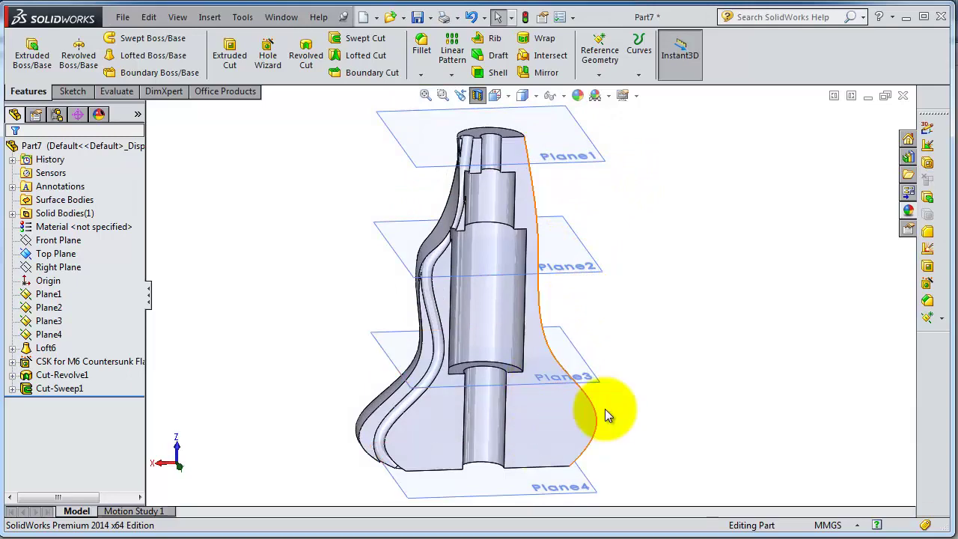
mouse_move(691, 309)
middle_mouse_down()
mouse_move(678, 317)
mouse_move(669, 220)
mouse_move(687, 340)
middle_mouse_up()
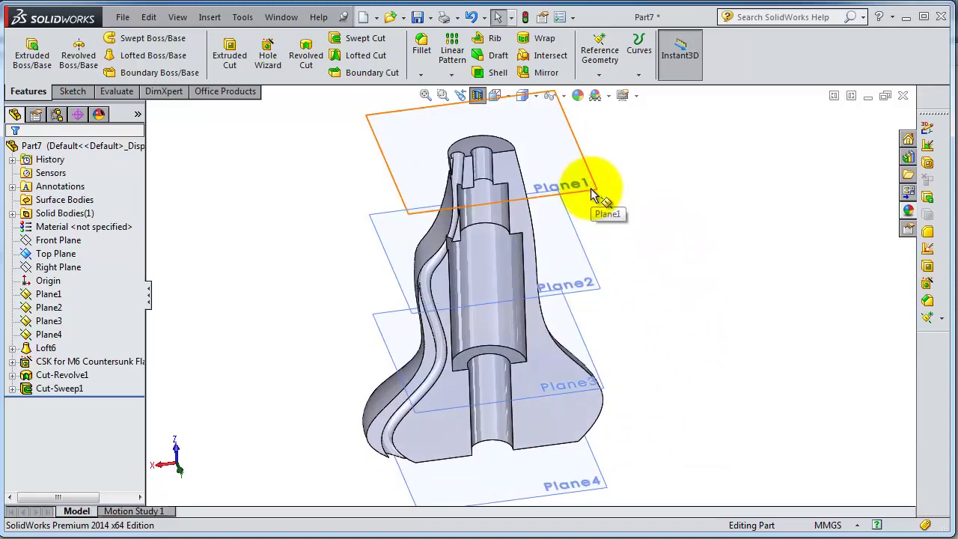
- With section view off, sketch a 15.02 mm circle on Plane1 from the top opening edge
left_click(650, 147)
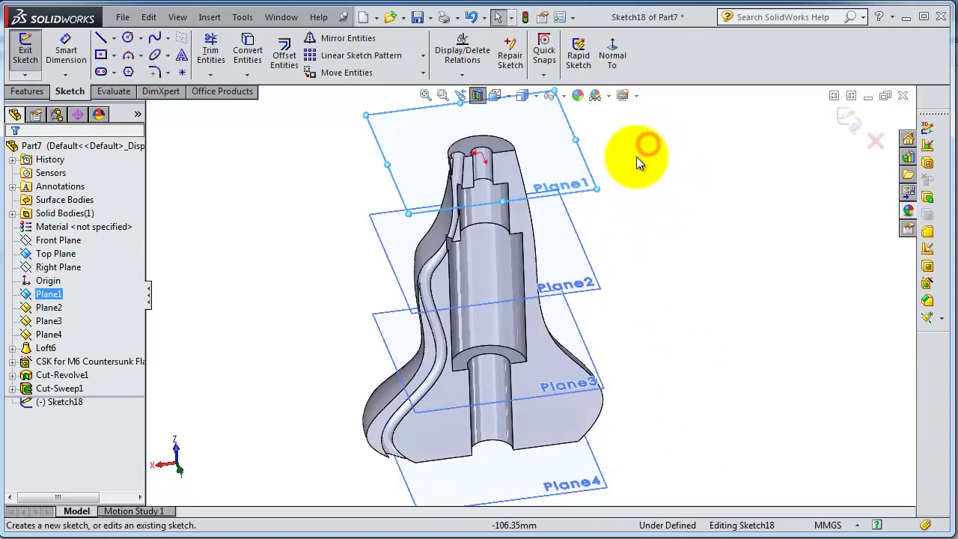
left_click(478, 95)
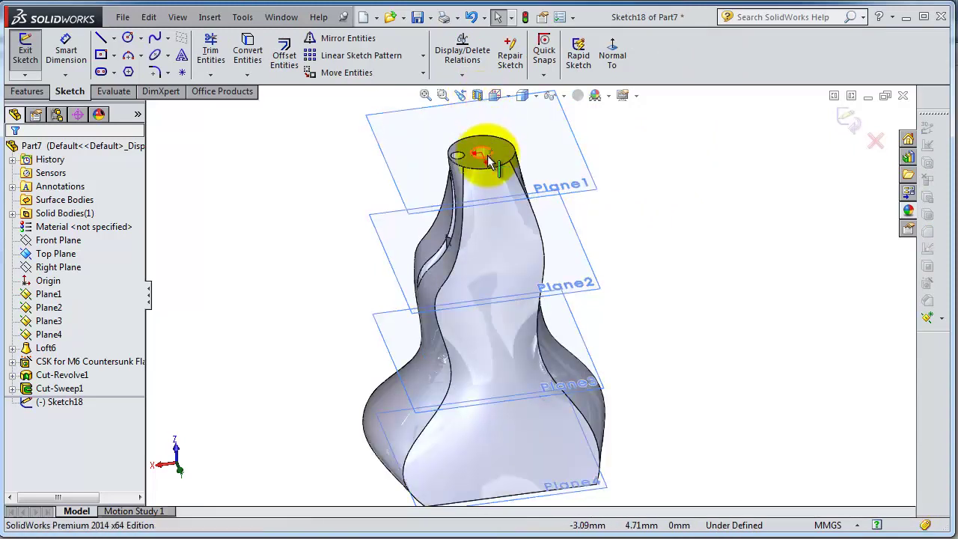
left_click(491, 150)
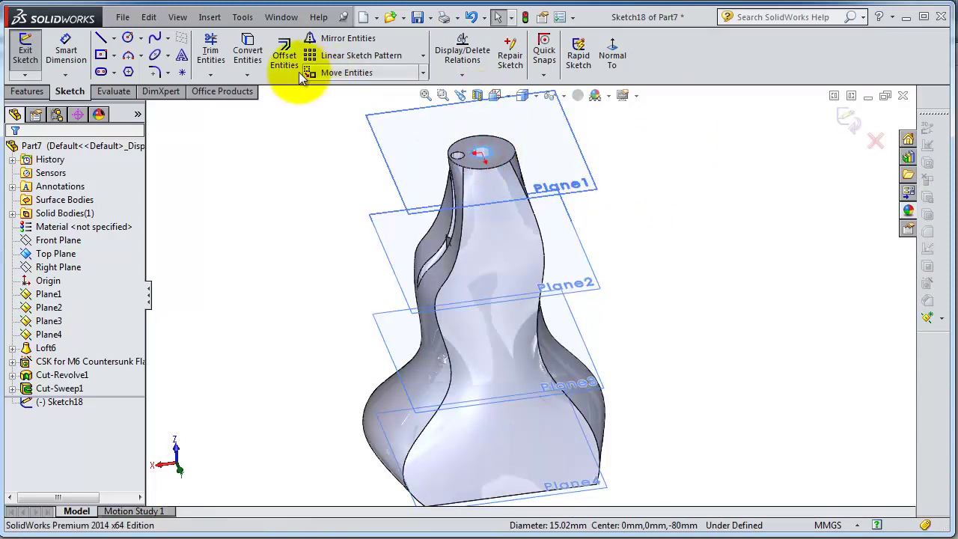
left_click(242, 57)
scroll(602, 313, "down", 2)
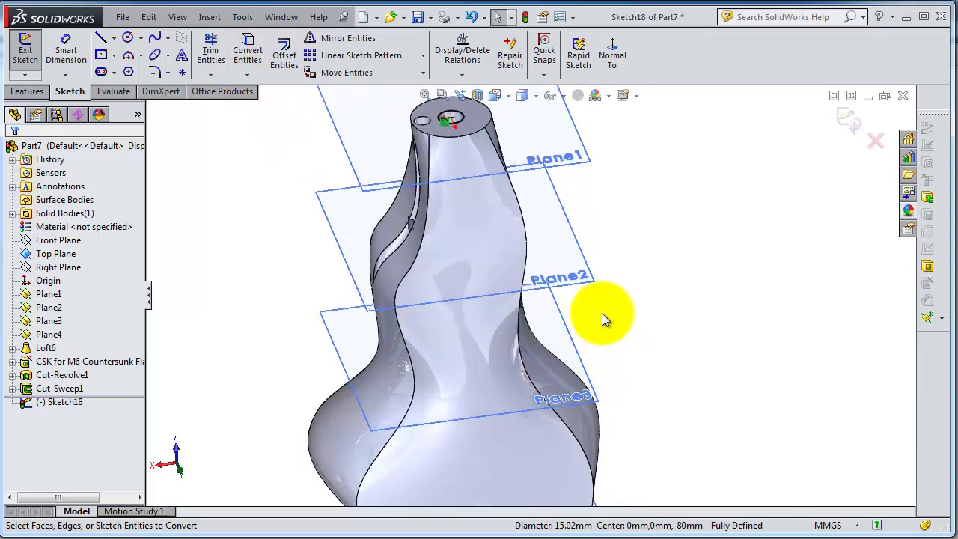
left_click(855, 135)
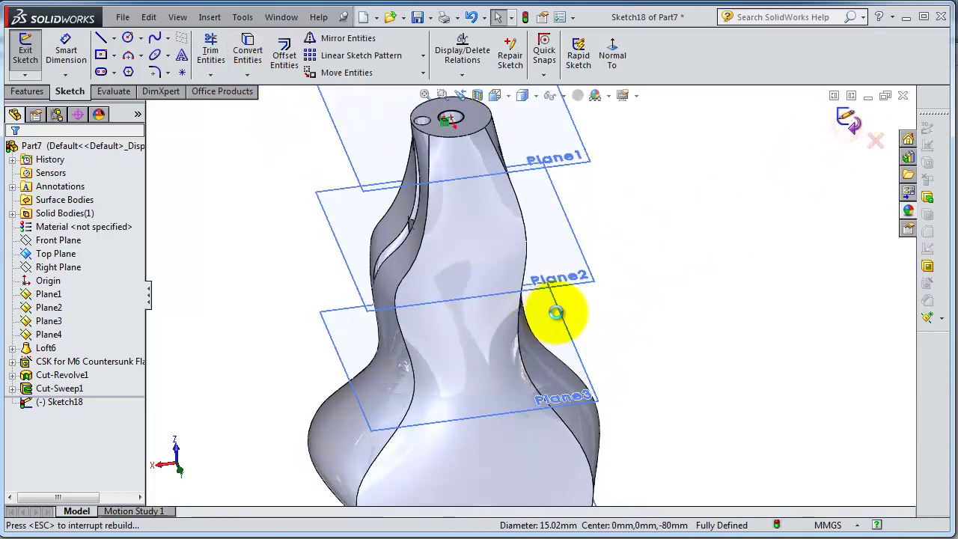
- Start a sketch on Plane2 with hidden lines visible and convert nearby circular edges
left_click(602, 280)
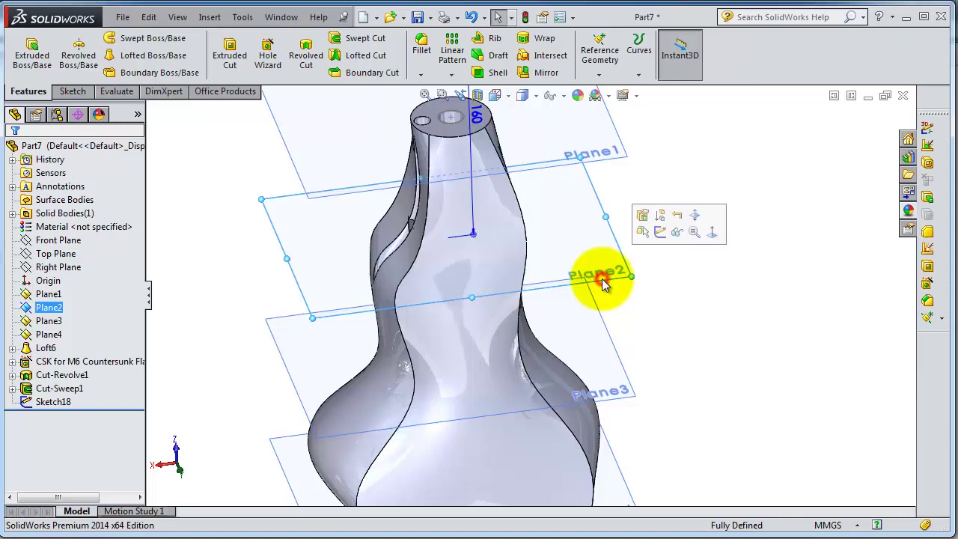
left_click(659, 232)
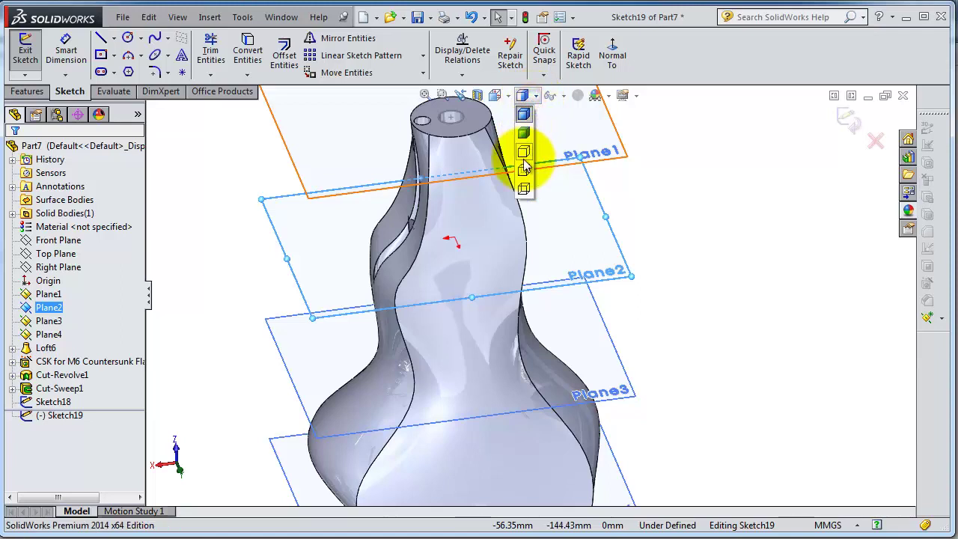
left_click(524, 171)
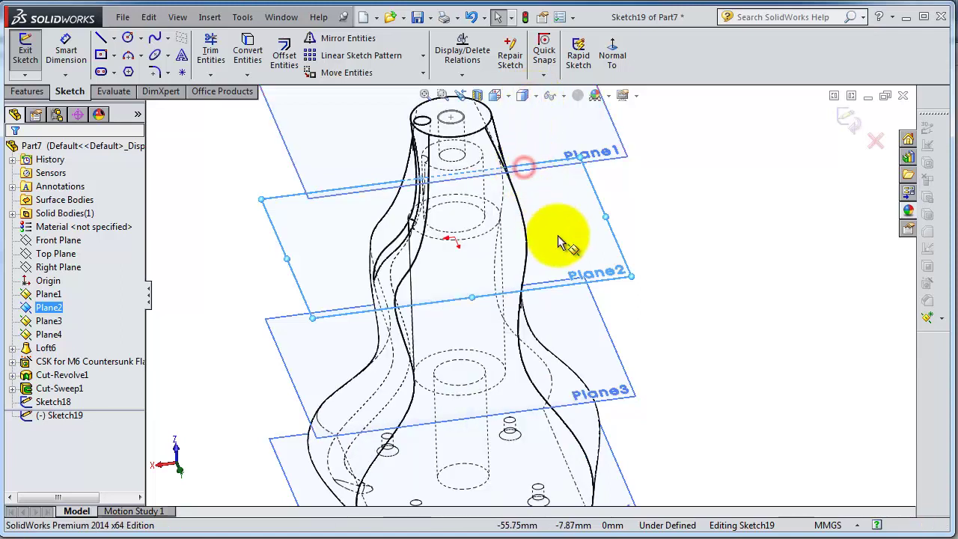
left_click(491, 230)
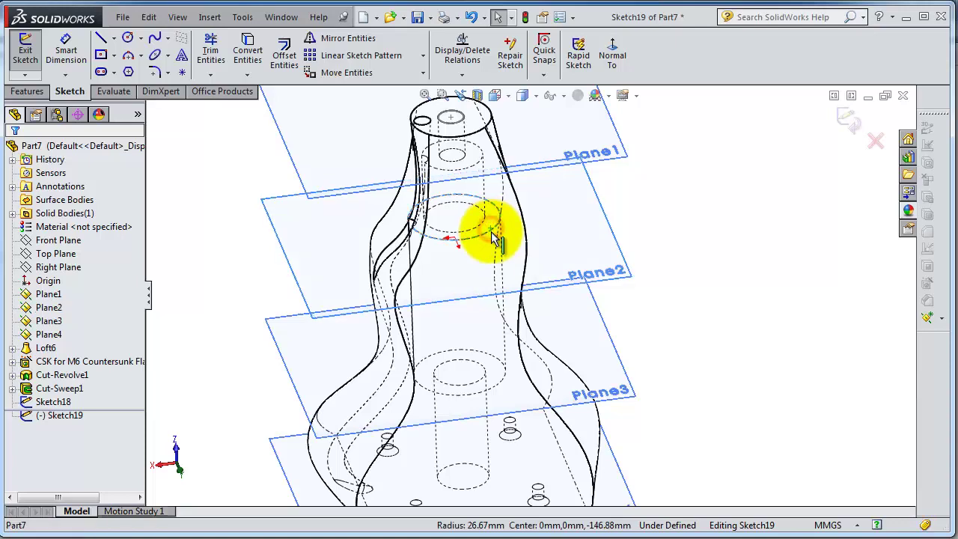
left_click(459, 109)
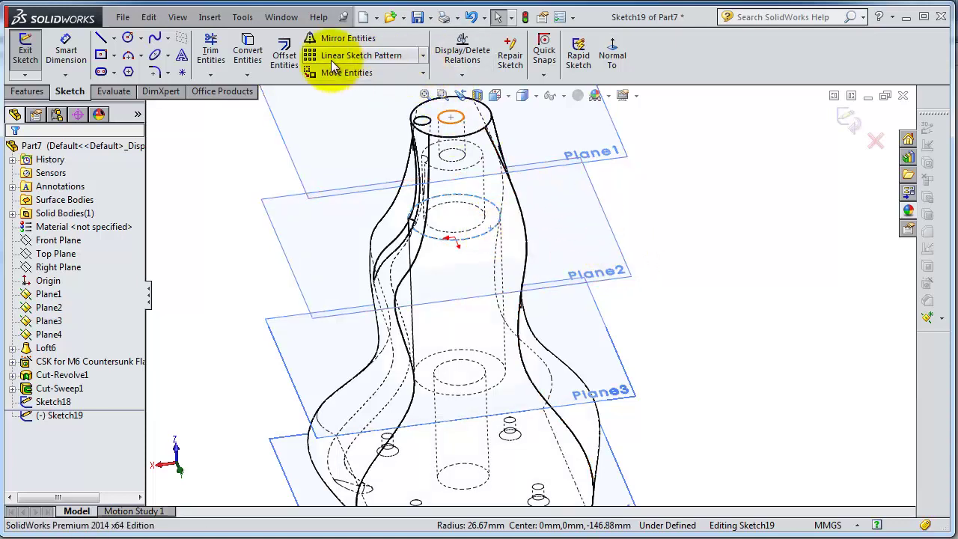
left_click(246, 57)
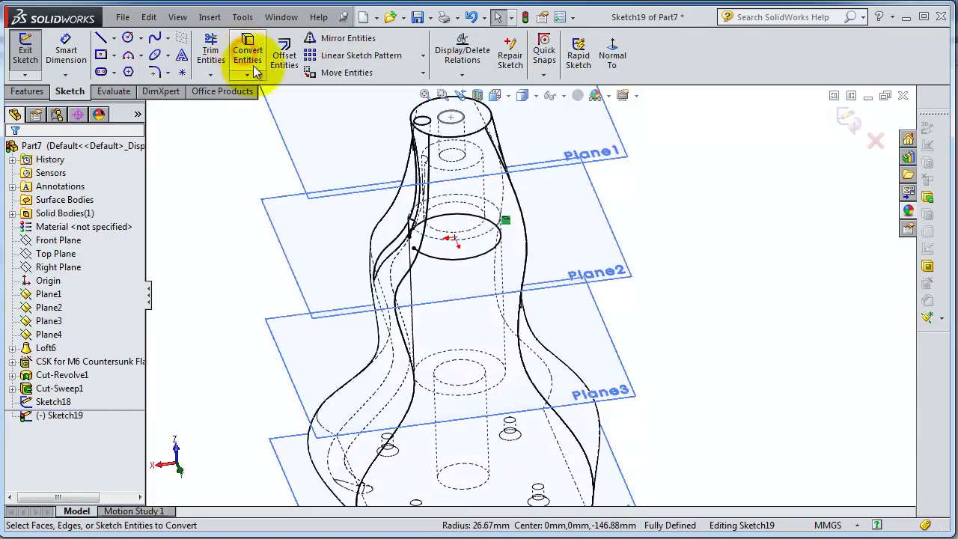
left_click(513, 272)
mouse_move(496, 274)
middle_mouse_down()
mouse_move(497, 305)
mouse_move(484, 242)
mouse_move(530, 257)
mouse_move(438, 271)
mouse_move(417, 242)
mouse_move(545, 283)
middle_mouse_up()
- Convert the inner bore edge at Plane2 into a 35.47 mm sketch circle
scroll(413, 242, "down", 2)
scroll(412, 231, "down", 2)
scroll(453, 264, "down", 2)
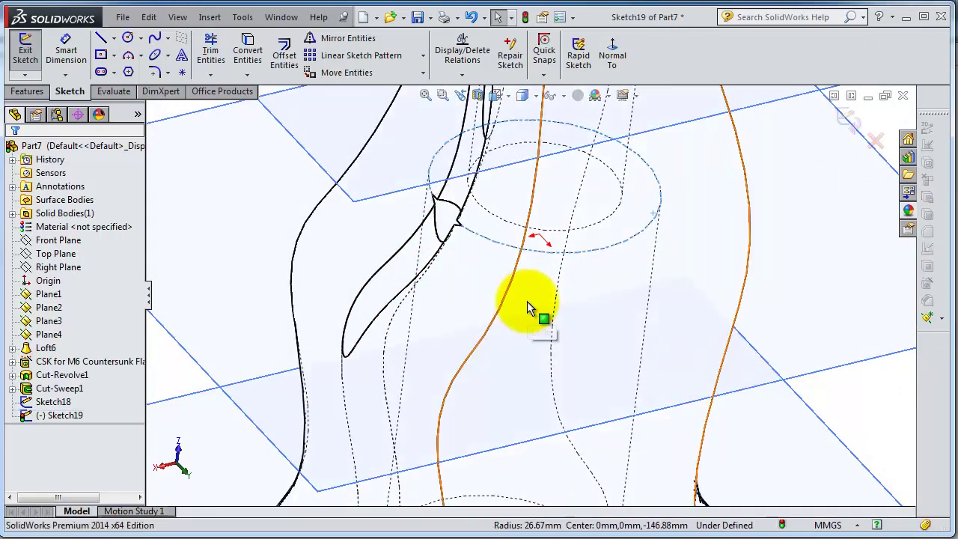
mouse_move(578, 263)
middle_mouse_down()
mouse_move(549, 280)
mouse_move(569, 265)
middle_mouse_up()
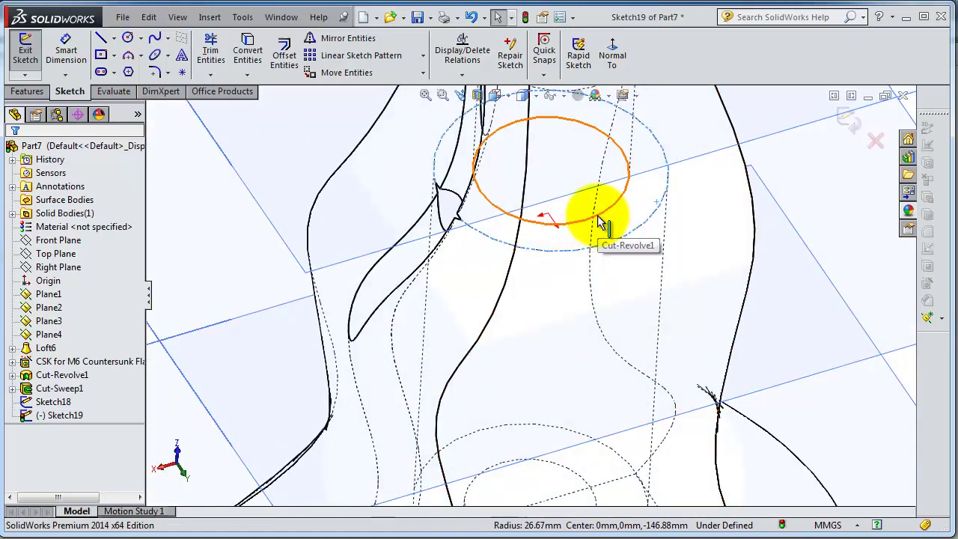
left_click(595, 219)
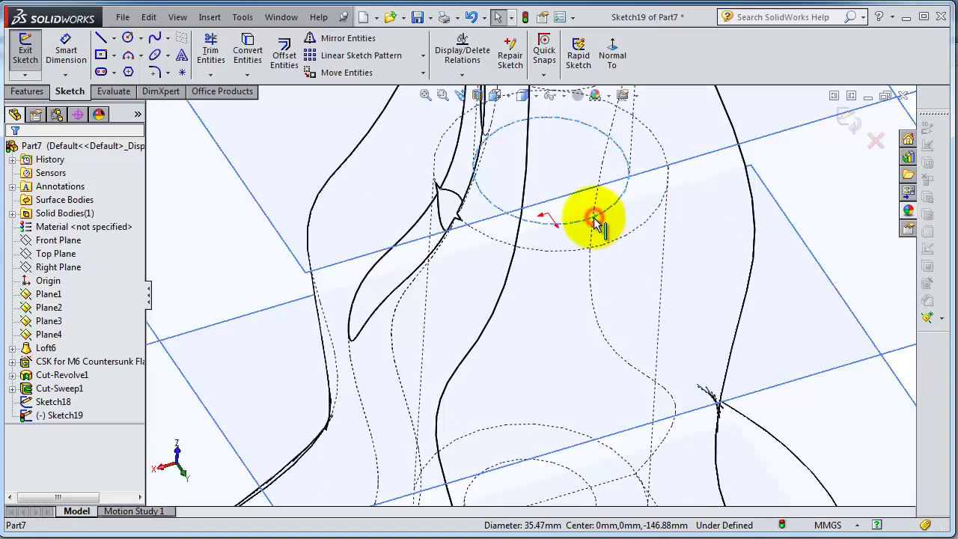
left_click(248, 53)
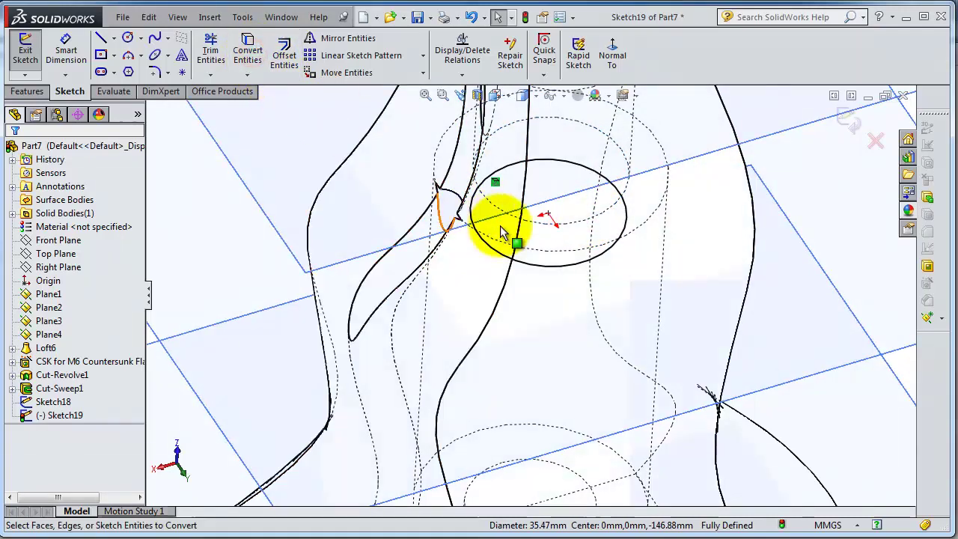
scroll(502, 232, "down", 5)
mouse_move(552, 256)
middle_mouse_down()
mouse_move(567, 289)
mouse_move(573, 268)
mouse_move(623, 326)
middle_mouse_up()
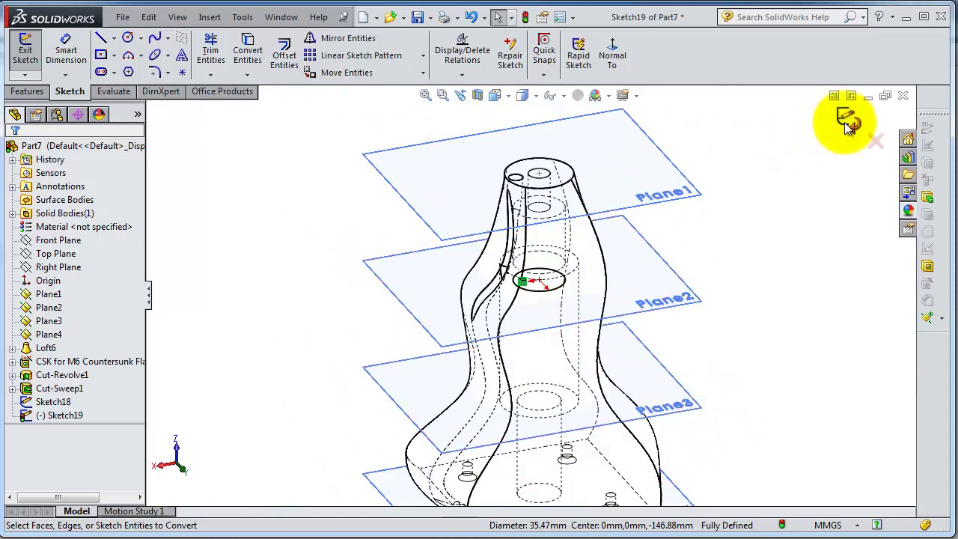
- Close Sketch19, then create Sketch20 on Plane3 with a converted 53.33 mm circle
left_click(846, 119)
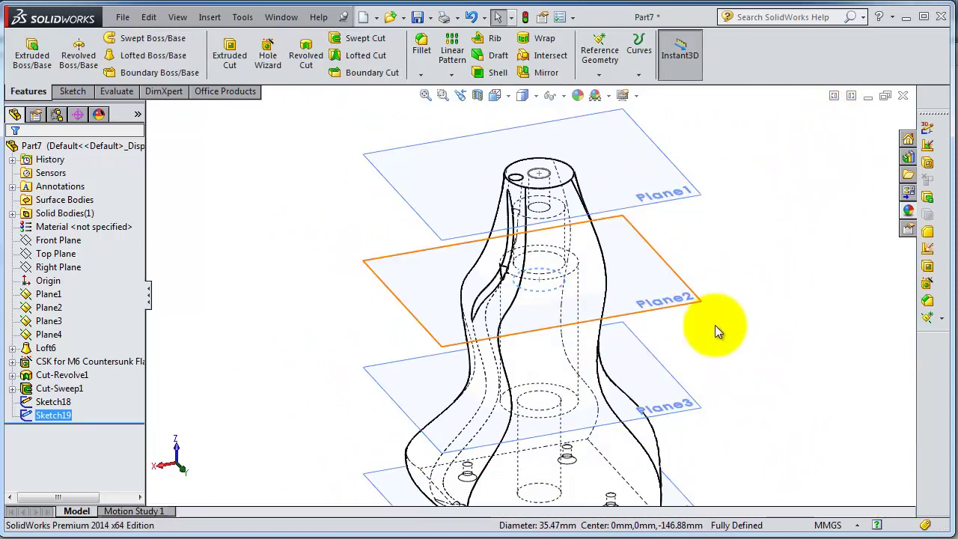
left_click(701, 418)
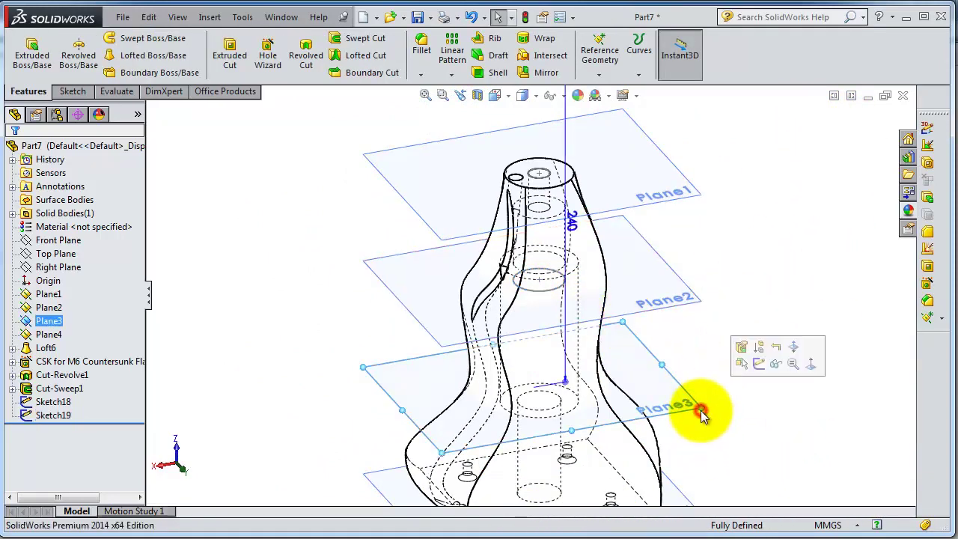
left_click(761, 365)
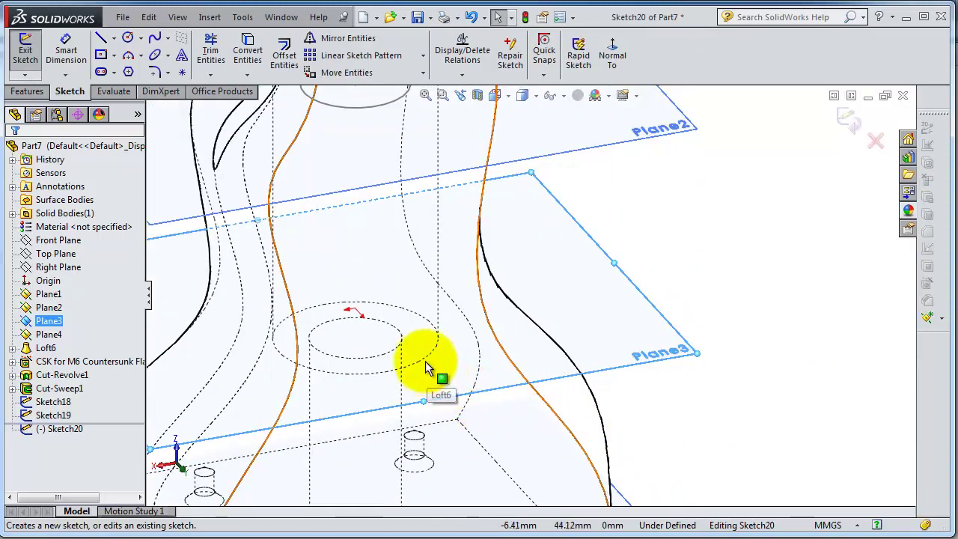
left_click(425, 360)
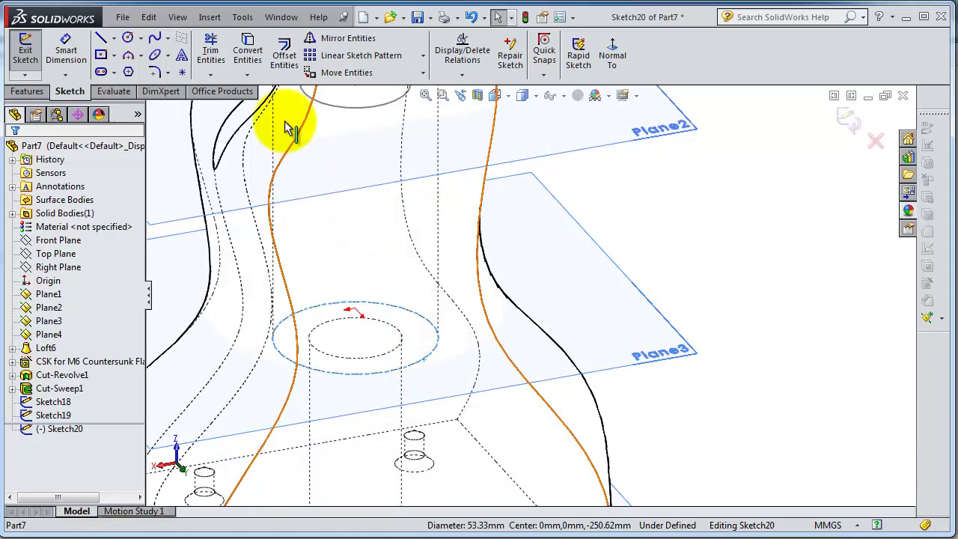
left_click(251, 60)
scroll(407, 274, "up", 3)
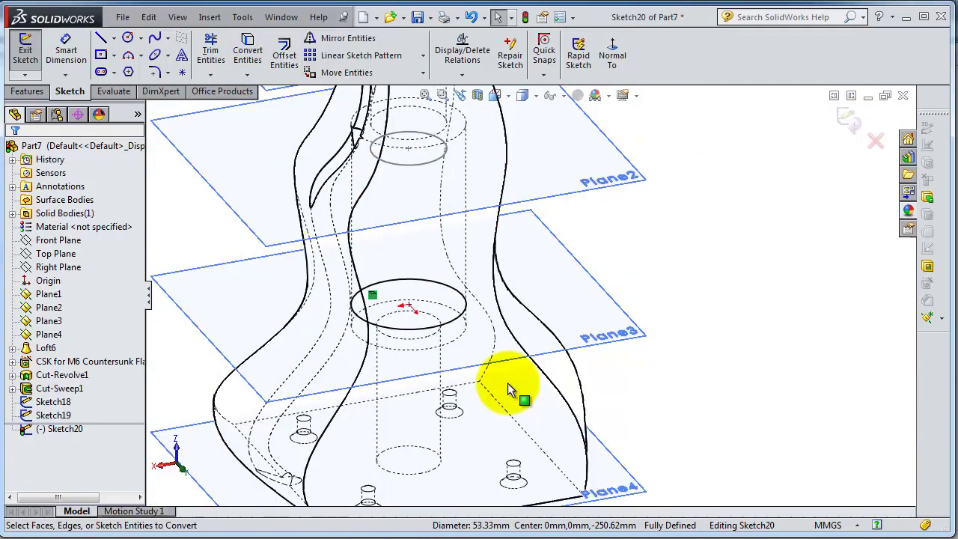
scroll(508, 383, "up", 3)
scroll(567, 401, "up", 2)
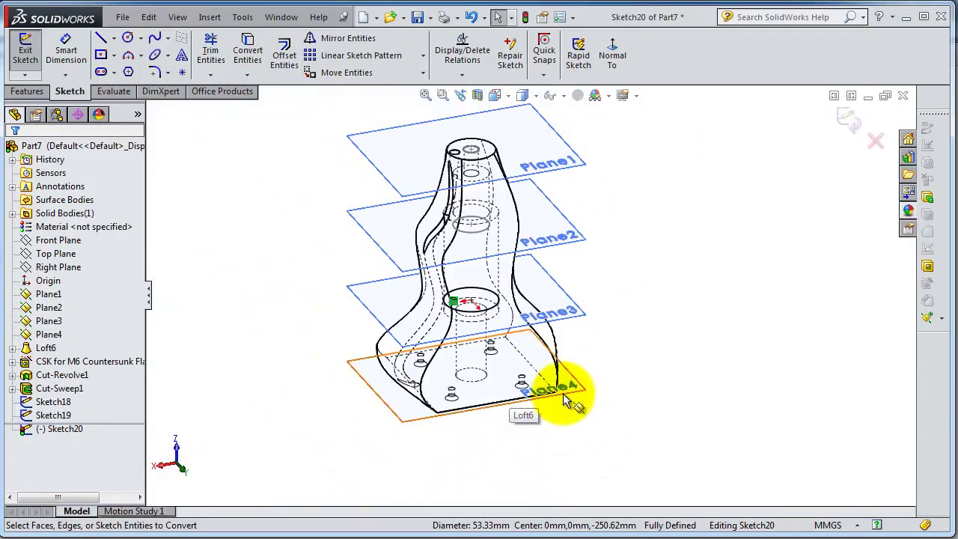
left_click(849, 120)
- Sketch on Plane4 a 30.04 mm circle converted from the base hole edge
scroll(573, 404, "down", 3)
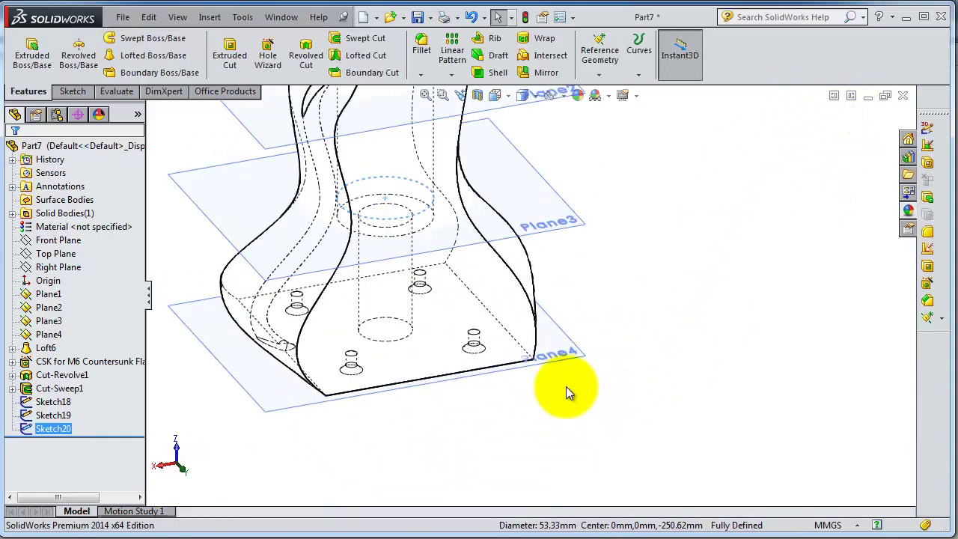
left_click(572, 365)
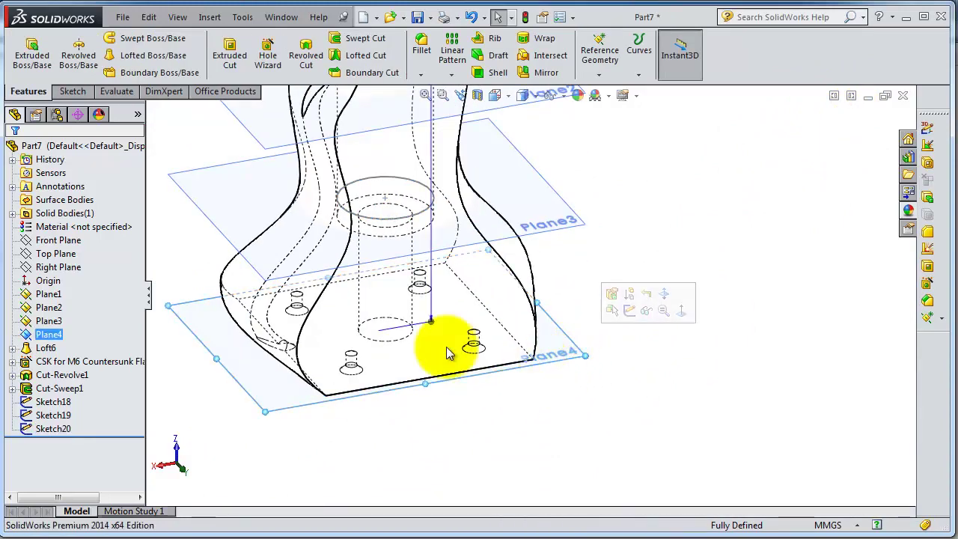
left_click(393, 344)
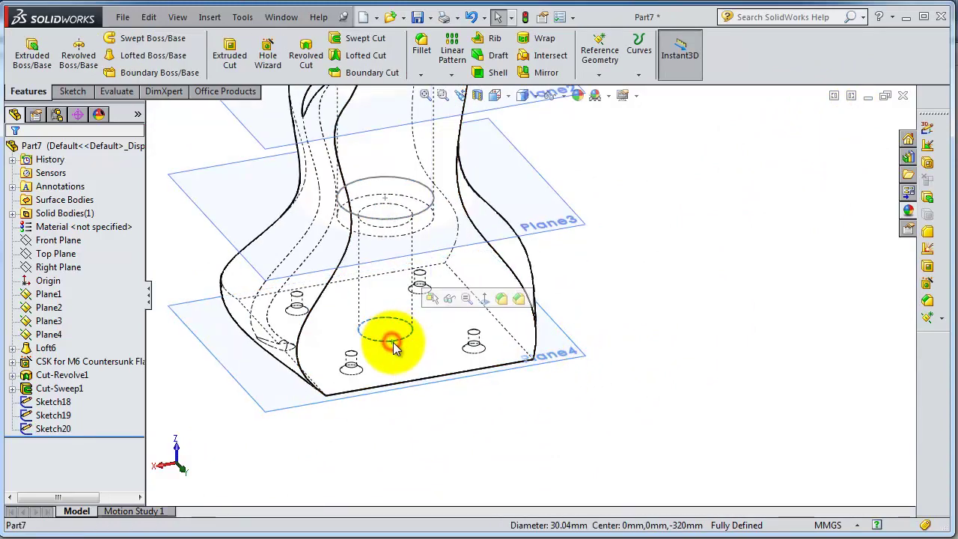
left_click(550, 446)
left_click(581, 356)
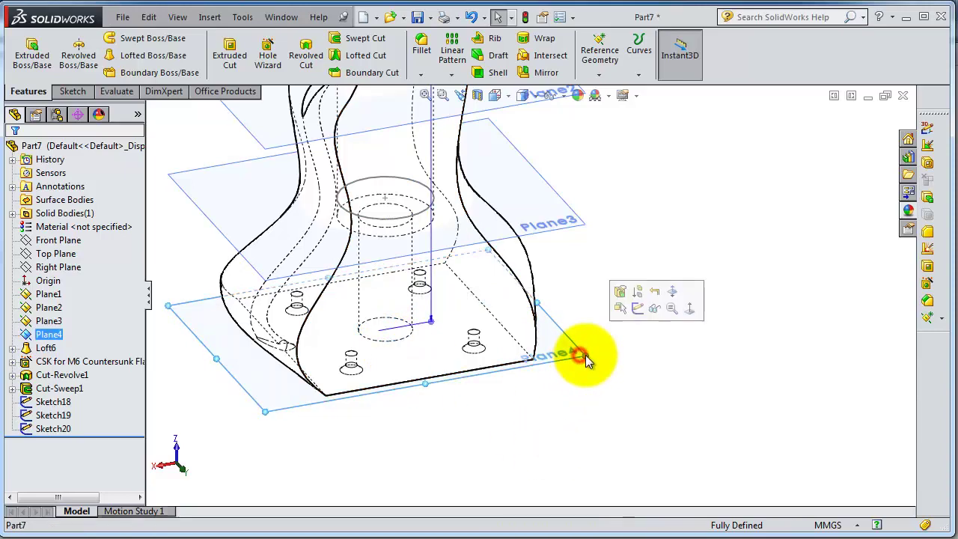
left_click(637, 313)
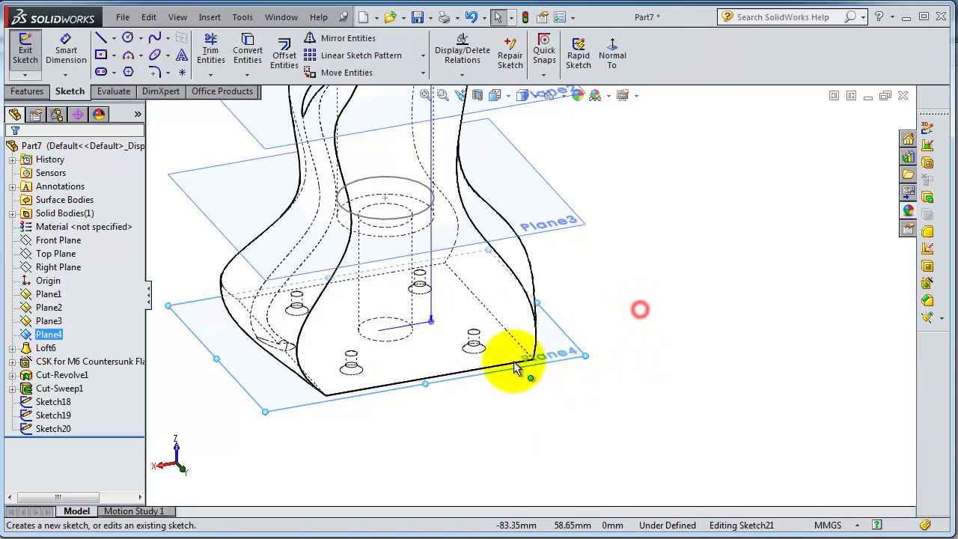
left_click(380, 341)
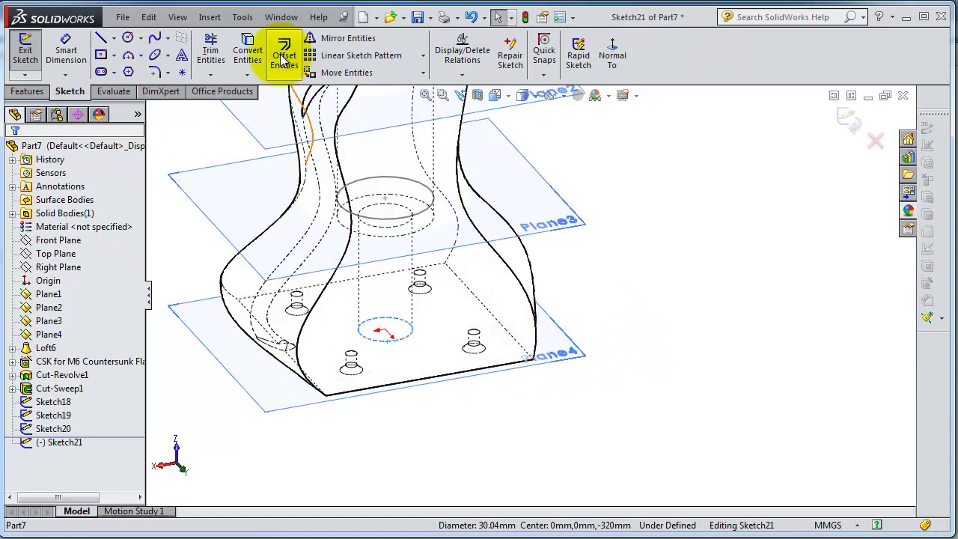
left_click(249, 56)
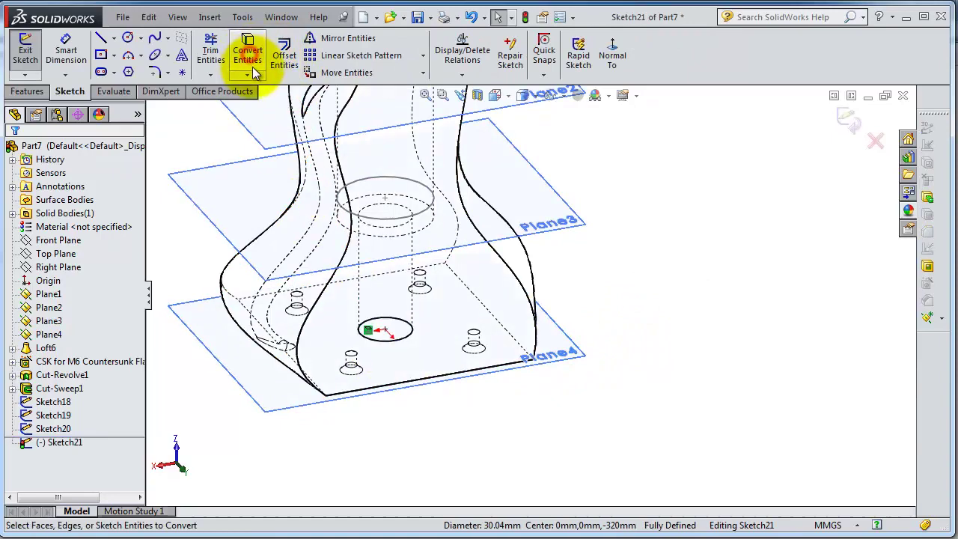
left_click(846, 128)
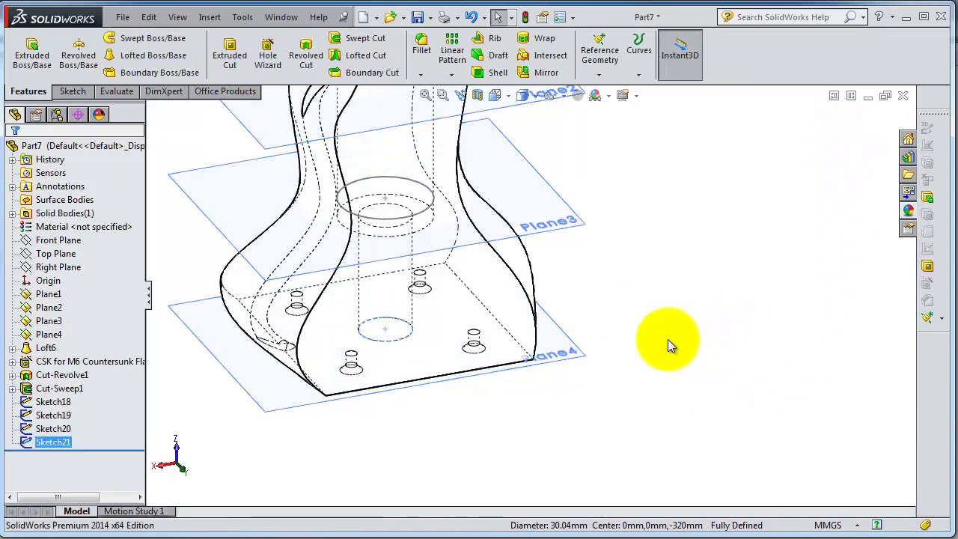
- Switch the vase to shaded display and section it again along the Top Plane
scroll(545, 247, "up", 3)
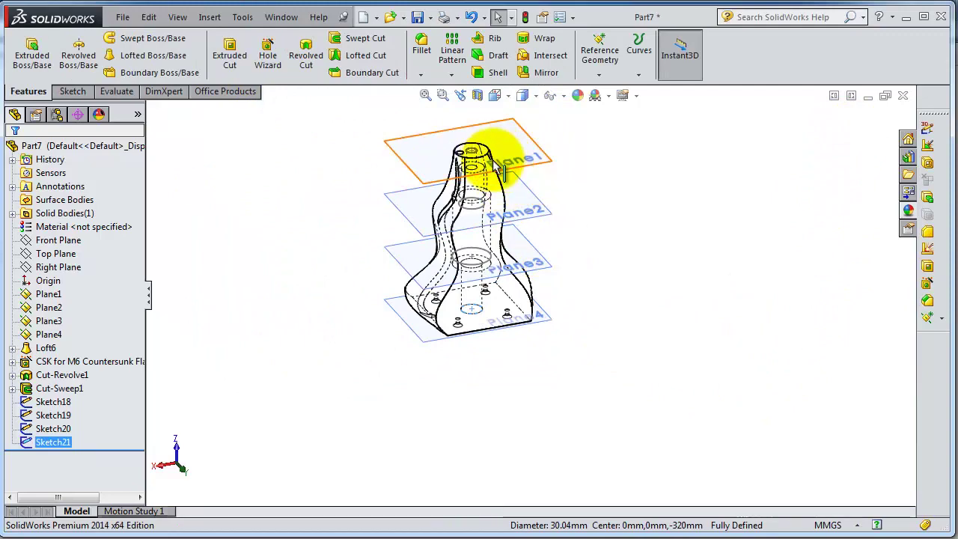
scroll(498, 176, "down", 4)
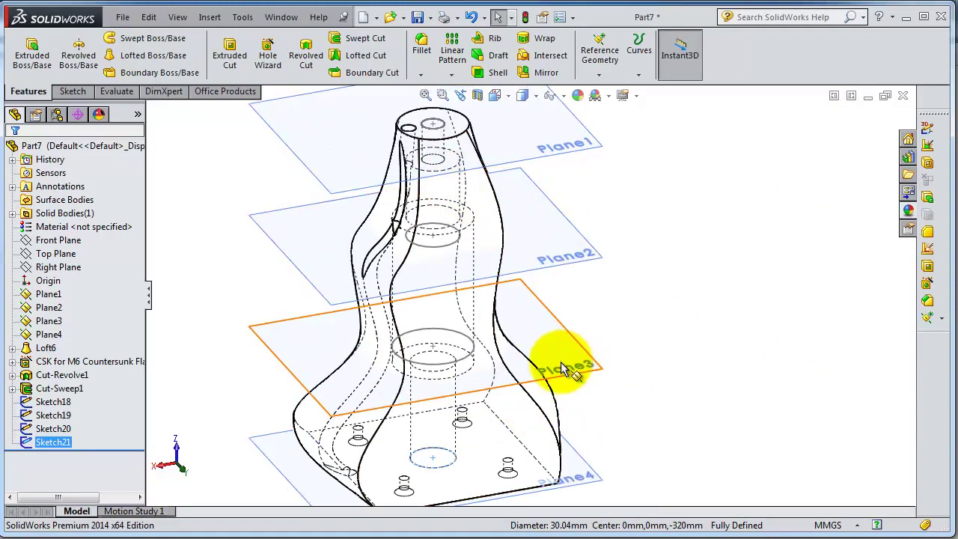
middle_click_drag(624, 364, 597, 287)
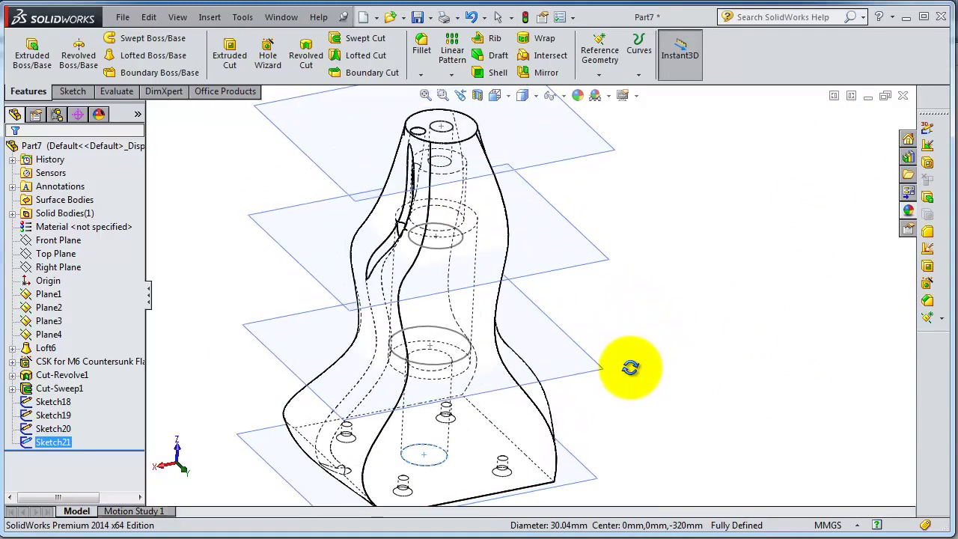
middle_click_drag(622, 427, 610, 417)
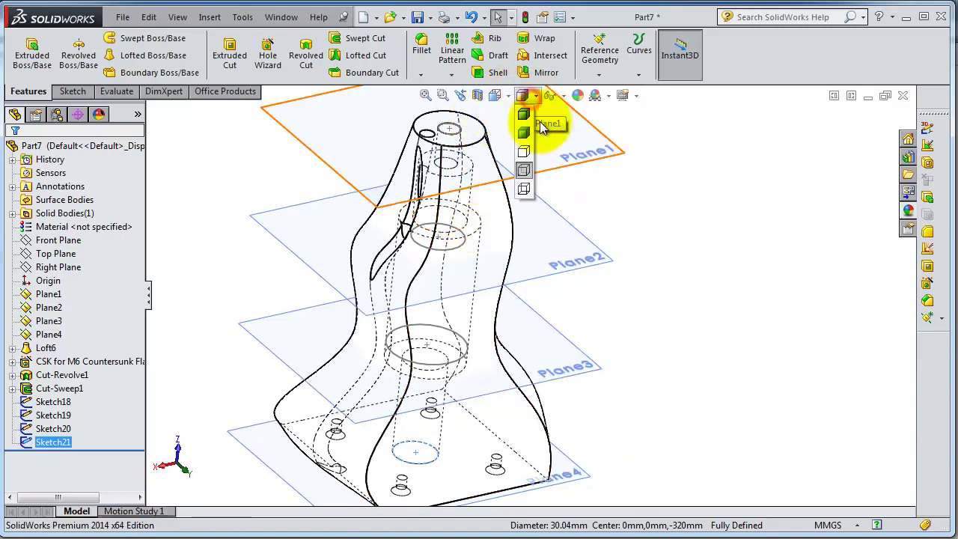
left_click(523, 113)
left_click(477, 95)
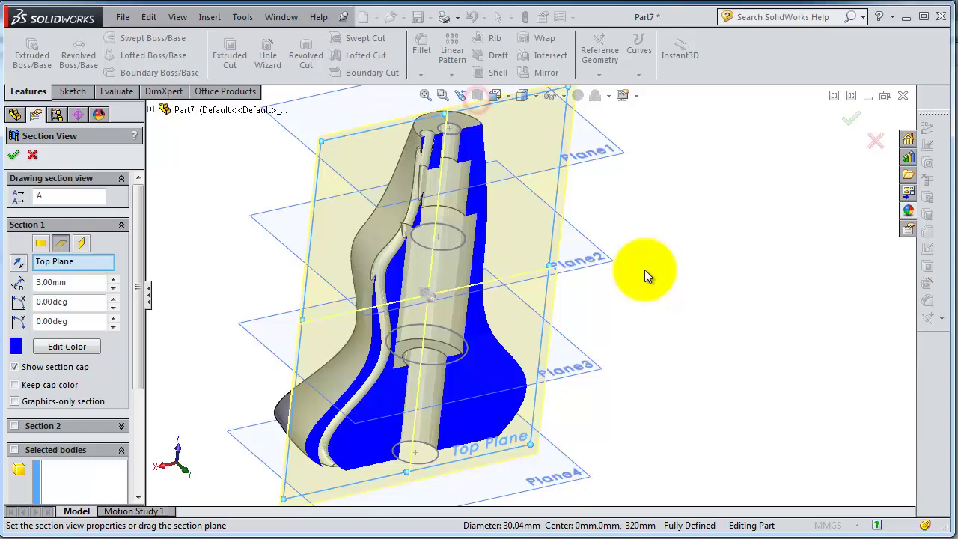
left_click(851, 118)
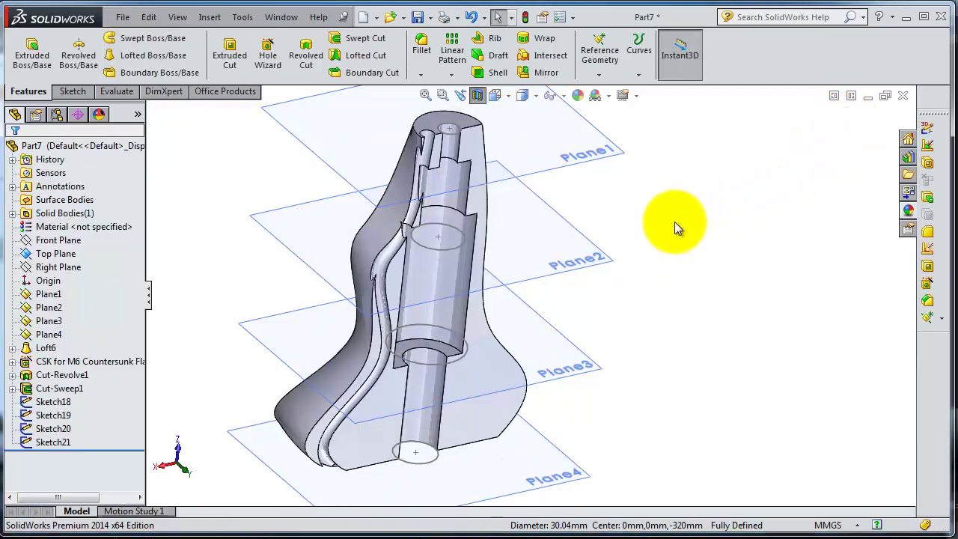
mouse_move(675, 222)
middle_mouse_down()
mouse_move(641, 207)
mouse_move(649, 204)
middle_mouse_up()
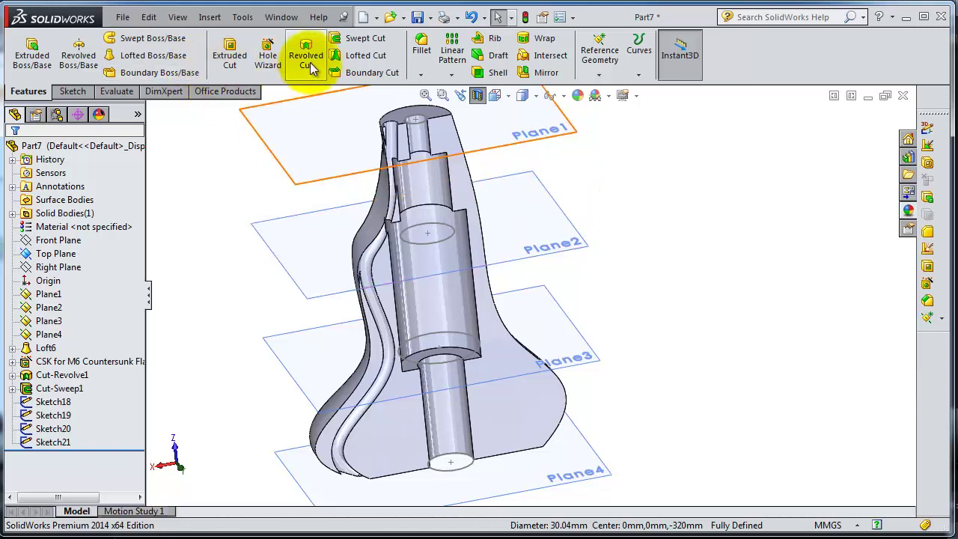
- Lofted-cut through Sketch18, Sketch19, Sketch20 and Sketch21 in top-to-bottom order
left_click(337, 62)
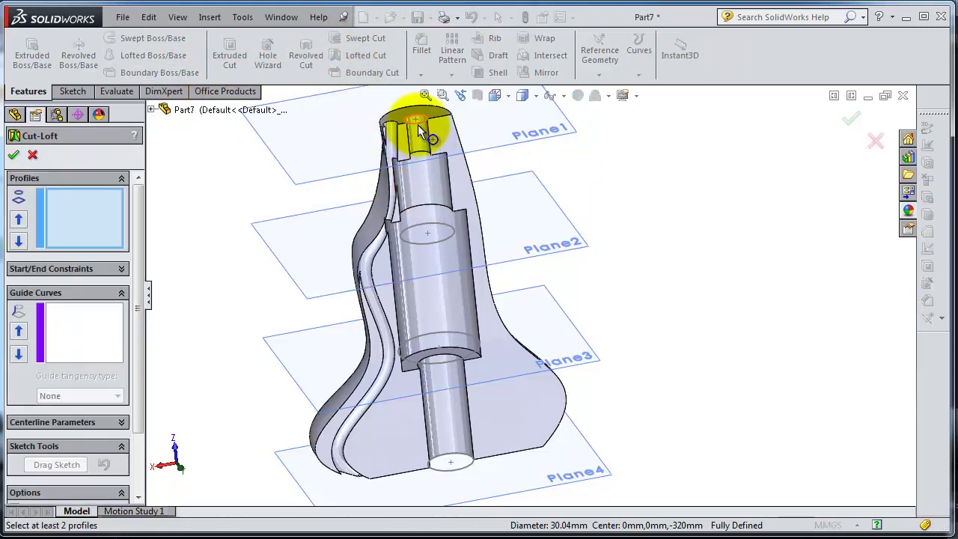
left_click(418, 125)
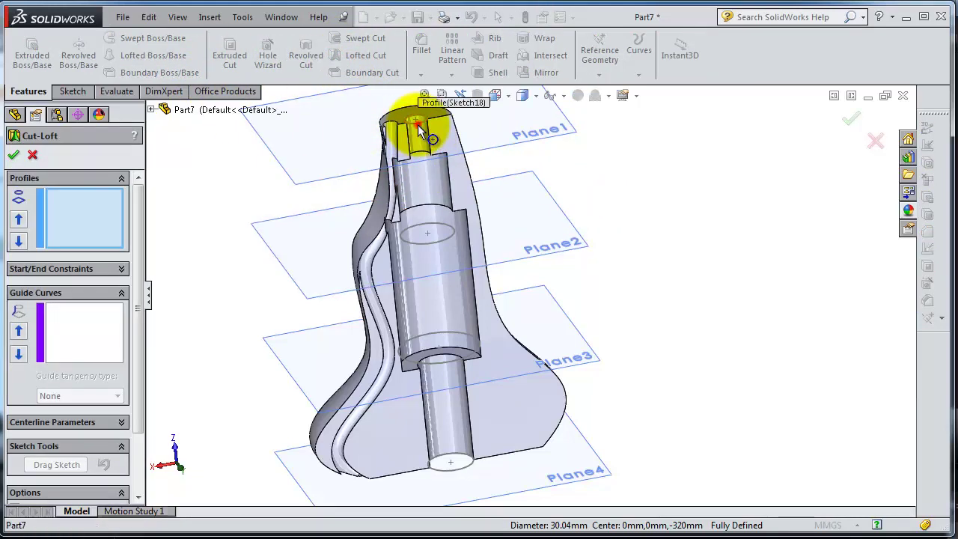
left_click(427, 241)
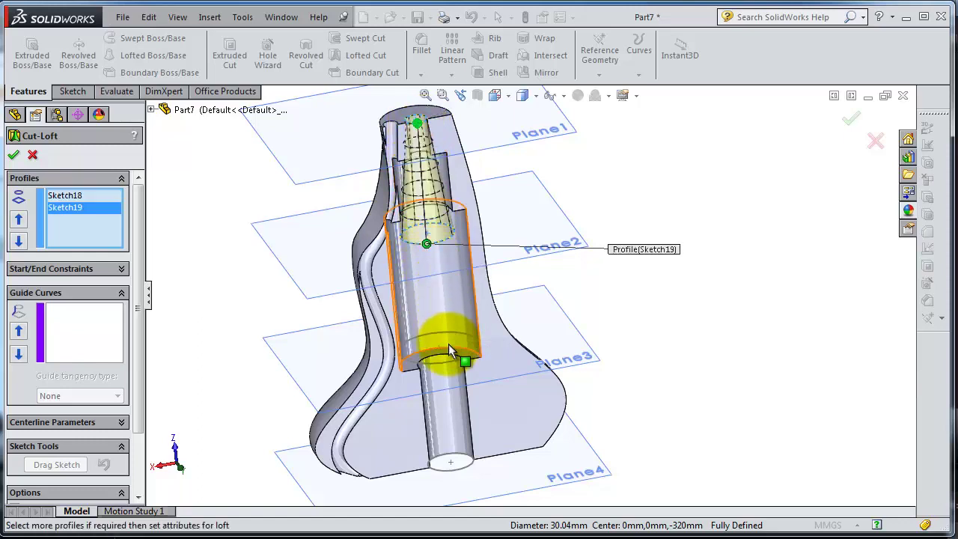
left_click(451, 367)
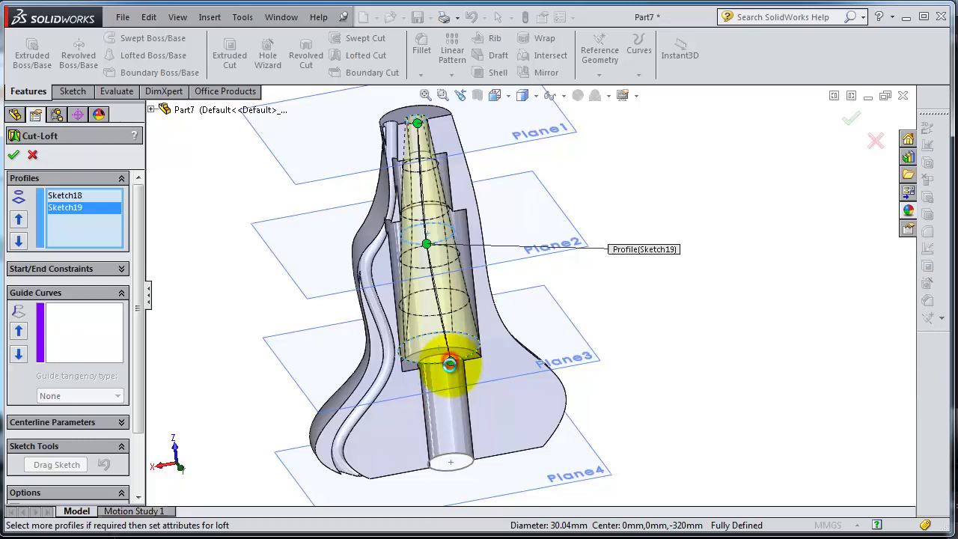
left_click(462, 471)
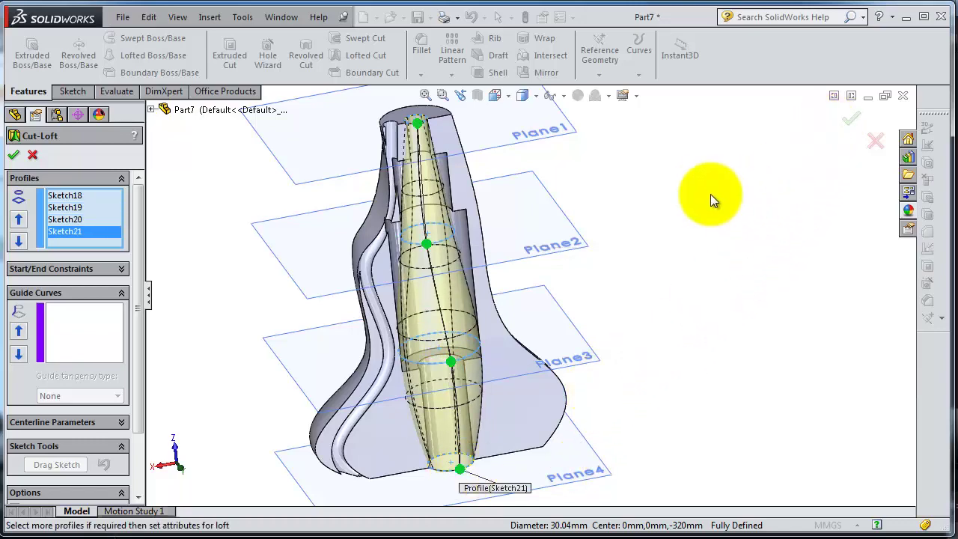
middle_click_drag(710, 194, 658, 268)
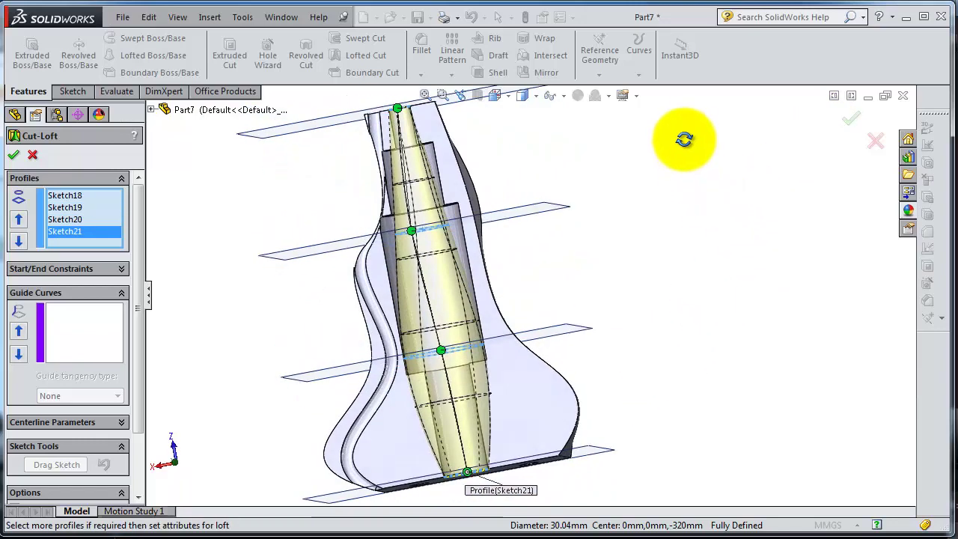
left_click(853, 118)
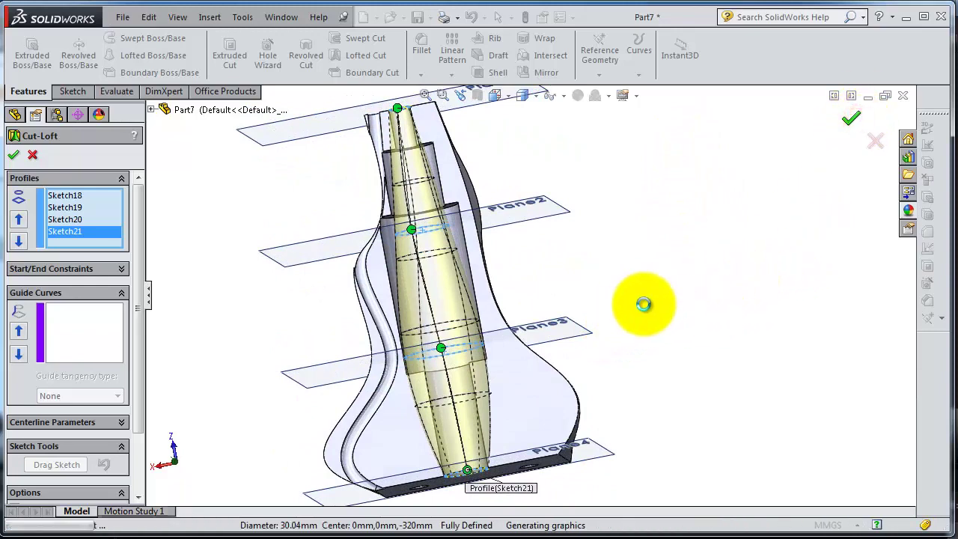
middle_click_drag(567, 235, 656, 342)
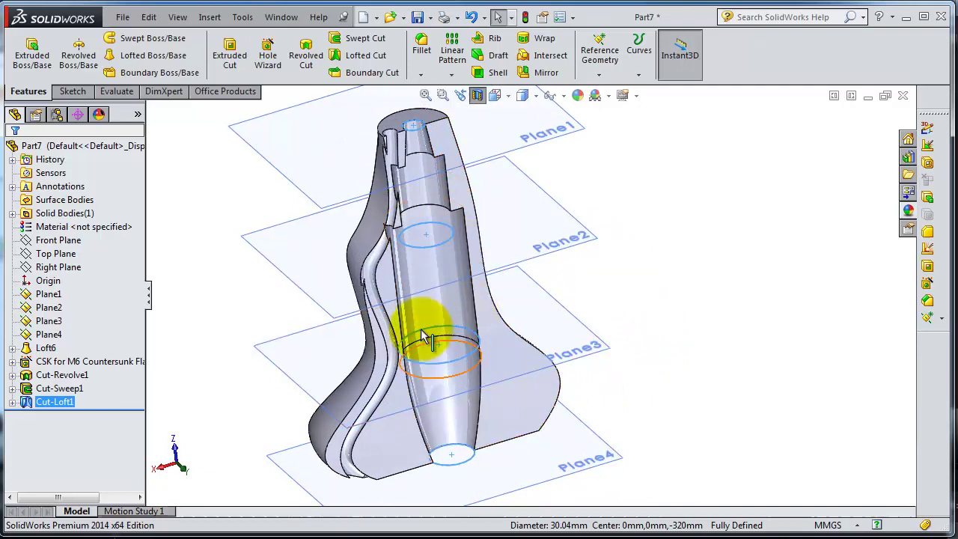
mouse_move(535, 251)
middle_mouse_down()
mouse_move(509, 259)
mouse_move(505, 207)
middle_mouse_up()
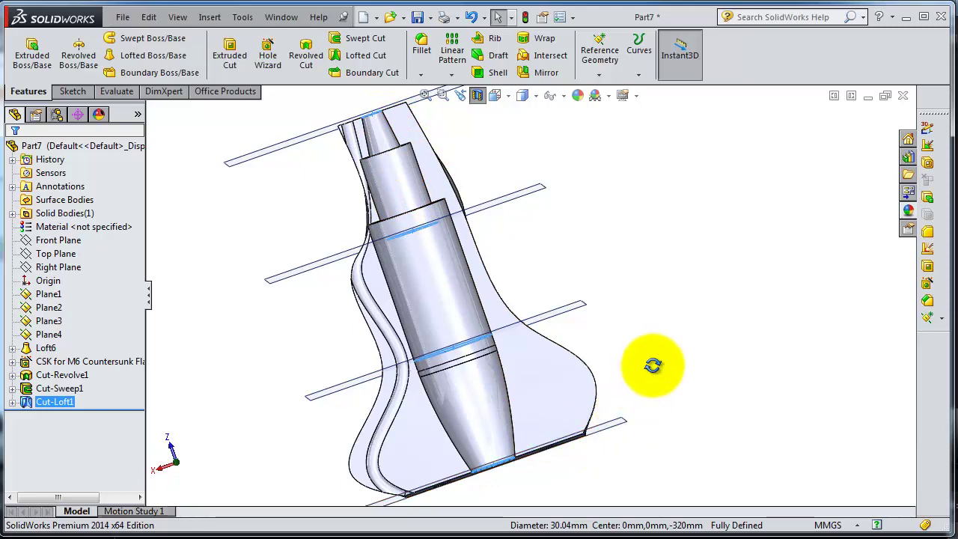
middle_click_drag(653, 365, 691, 381)
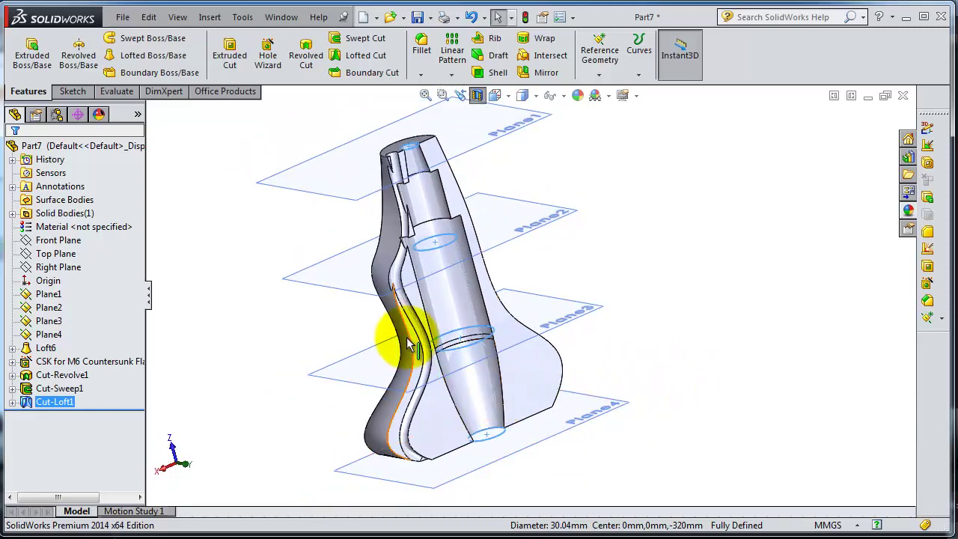
mouse_move(271, 300)
middle_mouse_down()
mouse_move(289, 309)
mouse_move(271, 123)
middle_mouse_up()
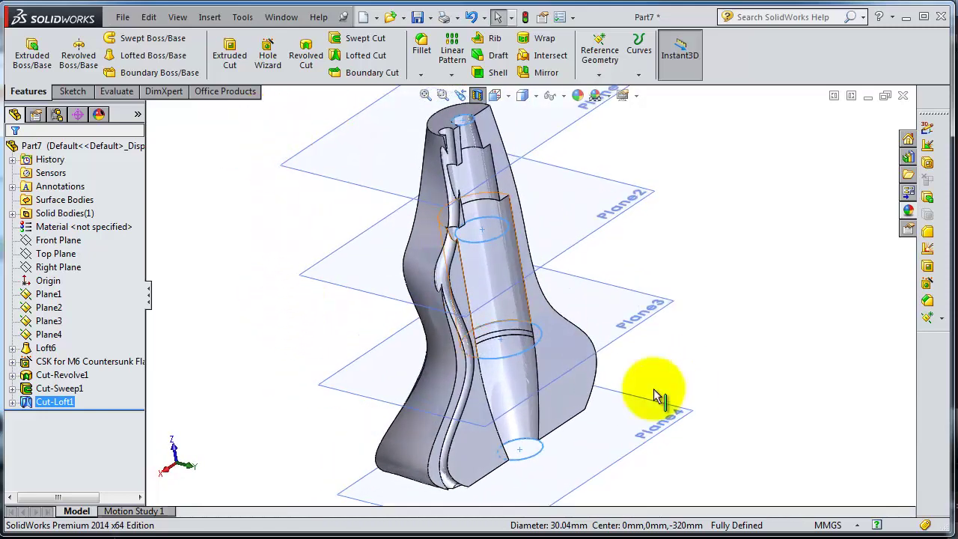
mouse_move(689, 397)
middle_mouse_down()
mouse_move(796, 392)
mouse_move(679, 397)
middle_mouse_up()
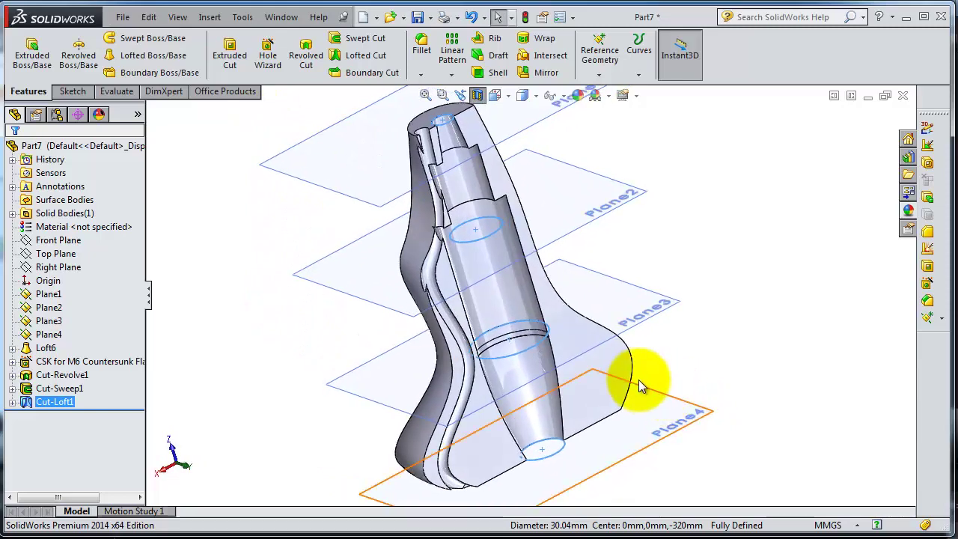
middle_click_drag(632, 362, 620, 329)
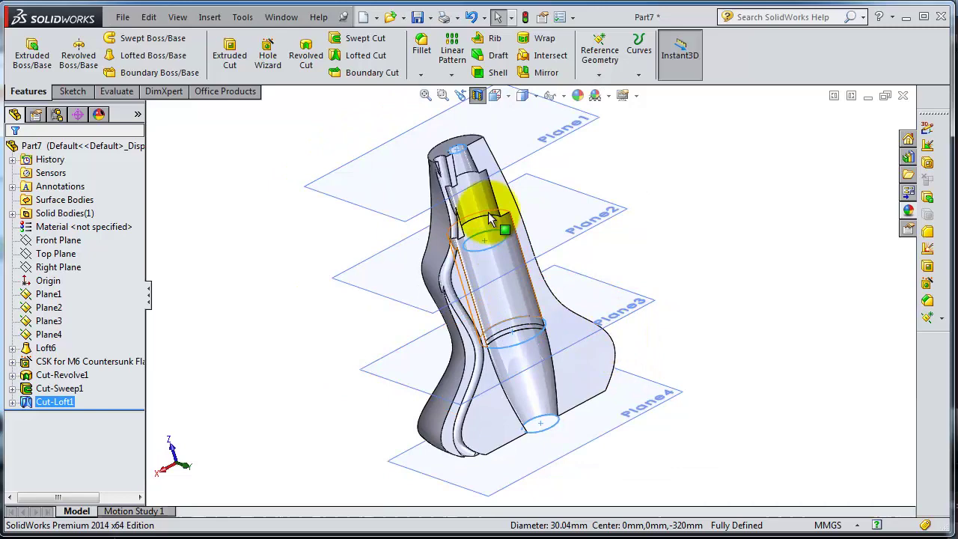
mouse_move(609, 214)
middle_mouse_down()
mouse_move(574, 197)
mouse_move(492, 214)
mouse_move(447, 166)
middle_mouse_up()
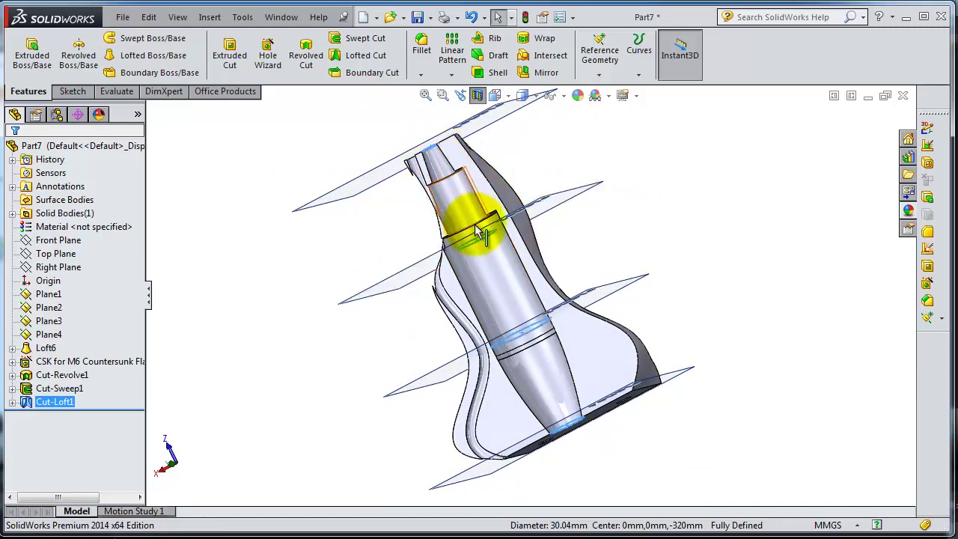